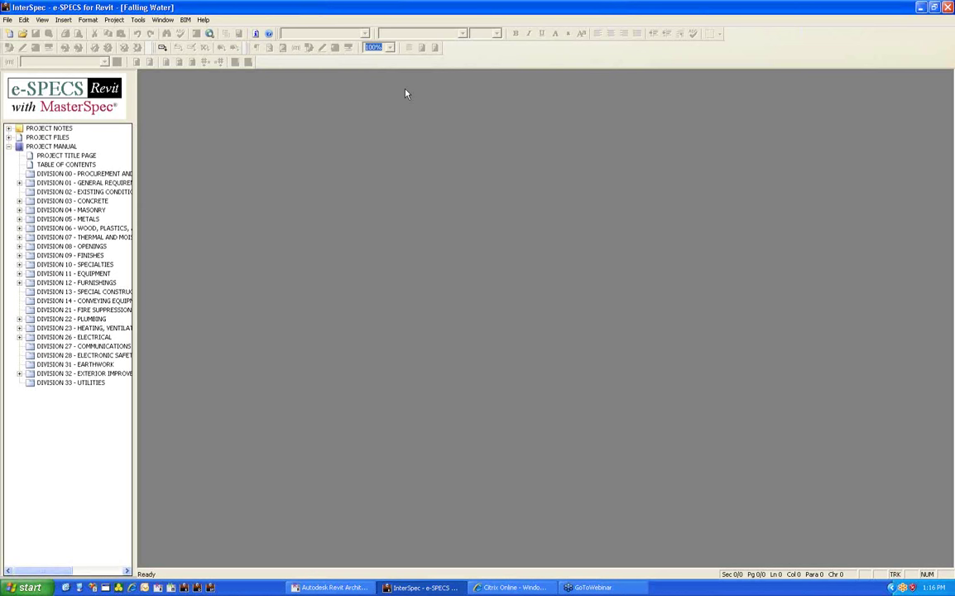
Step: Expand Project Files to list the Falling Water project's eight attached documents
left_click(9, 137)
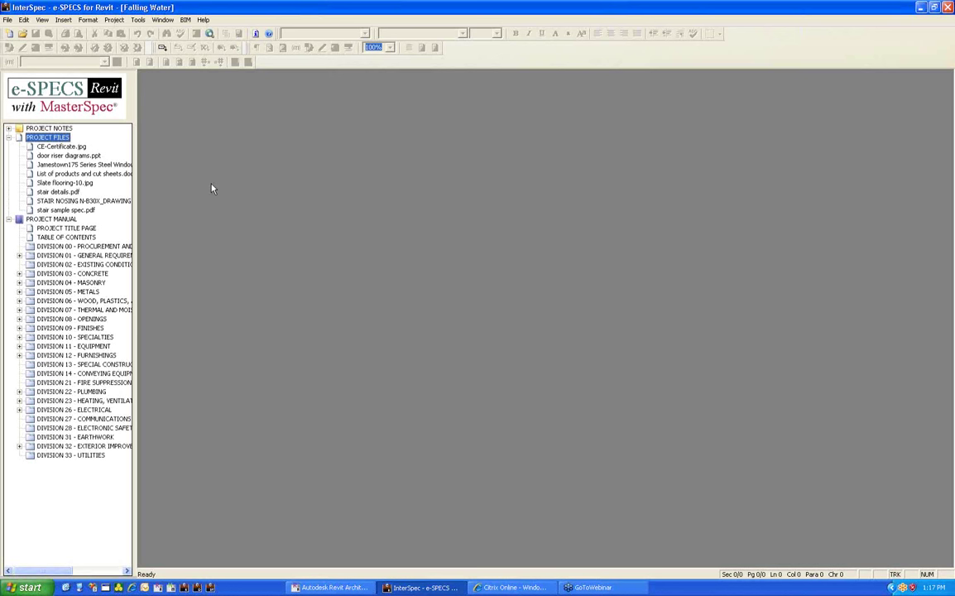
left_click(70, 191)
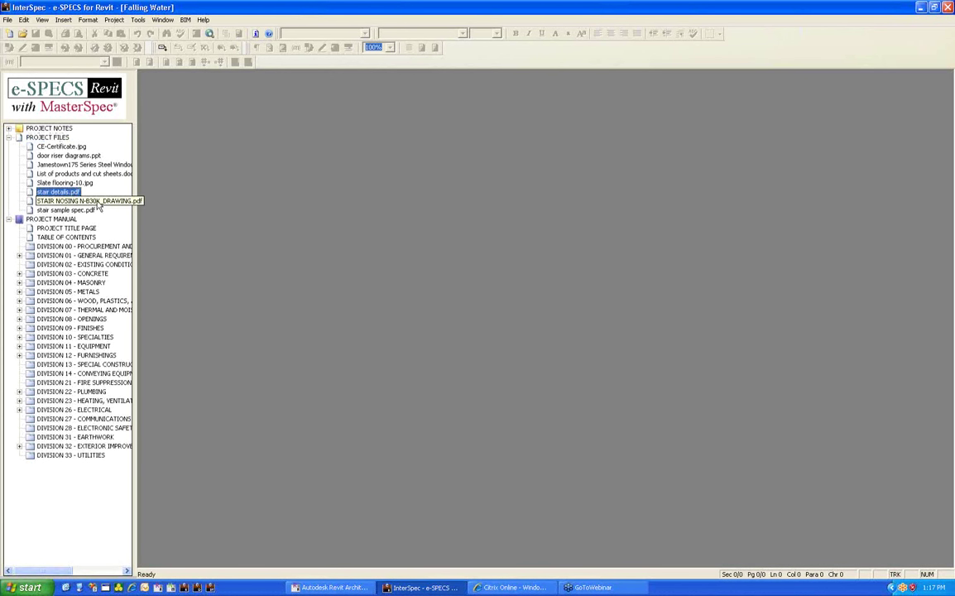
left_click(99, 203)
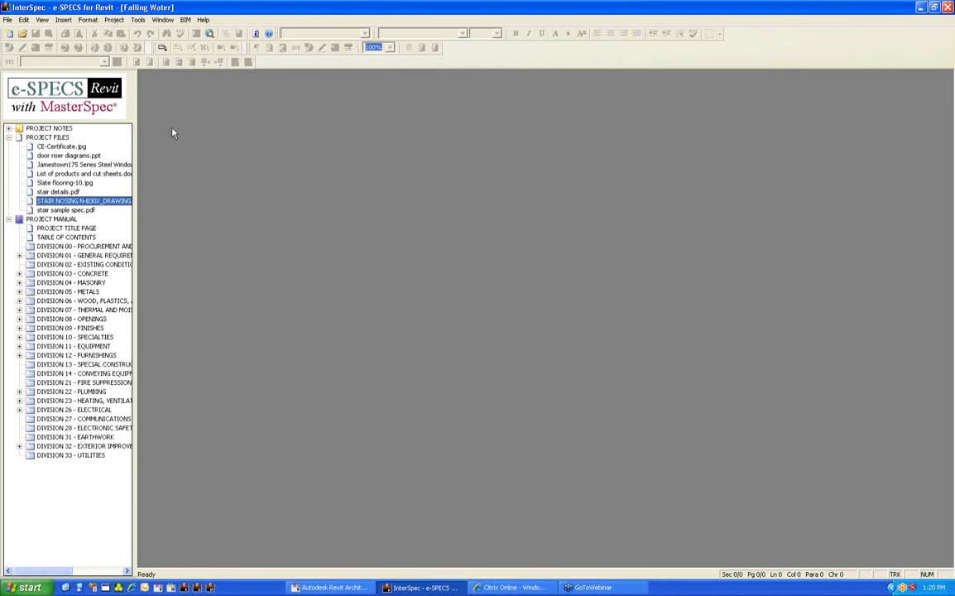
Step: Open the e-SPECS Binding Manager from the BIM menu
left_click(186, 20)
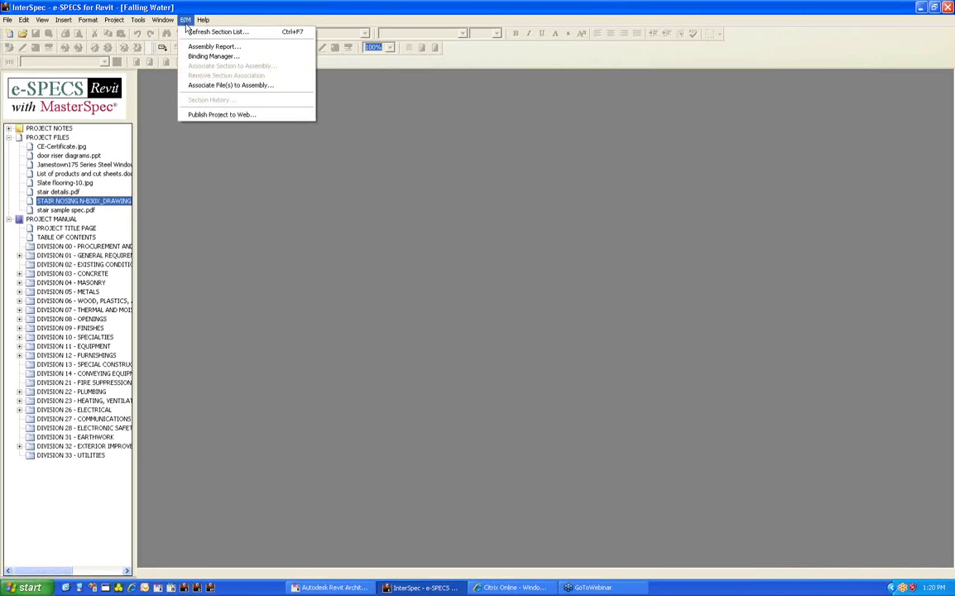
left_click(194, 57)
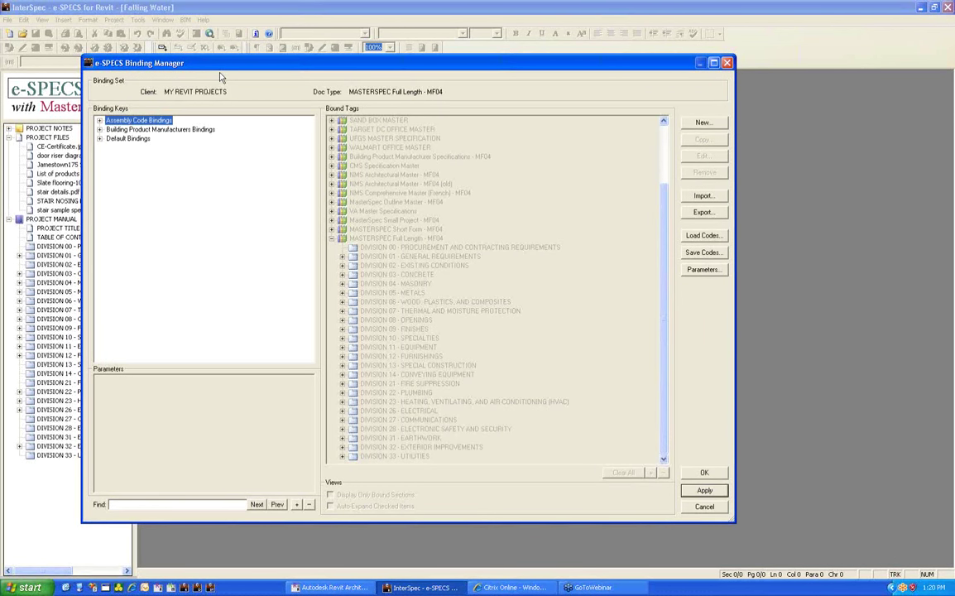
Step: Select C2010130 Stairs - Steel and display only its bound sections 055100 and 055213
left_click(99, 120)
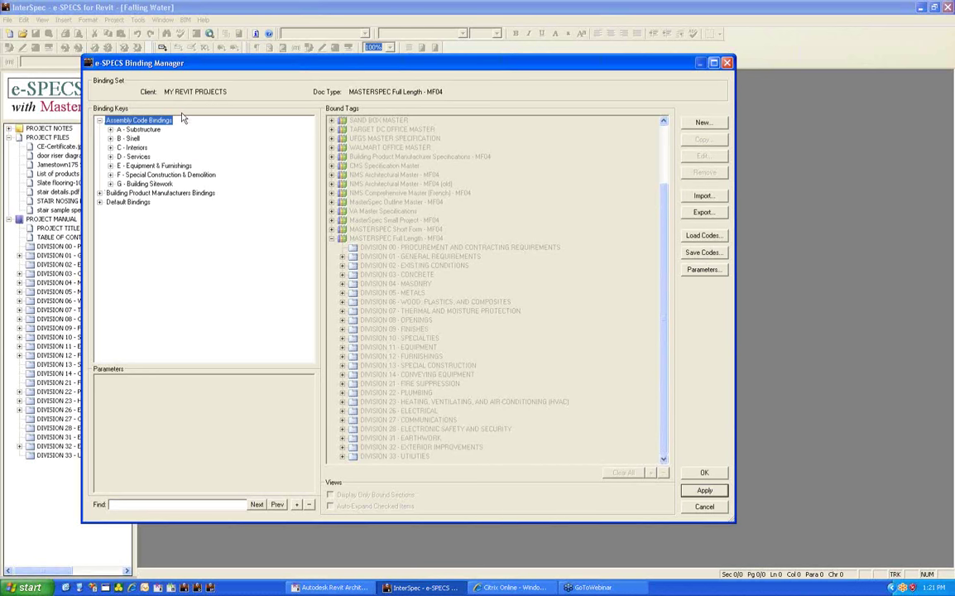
left_click(110, 148)
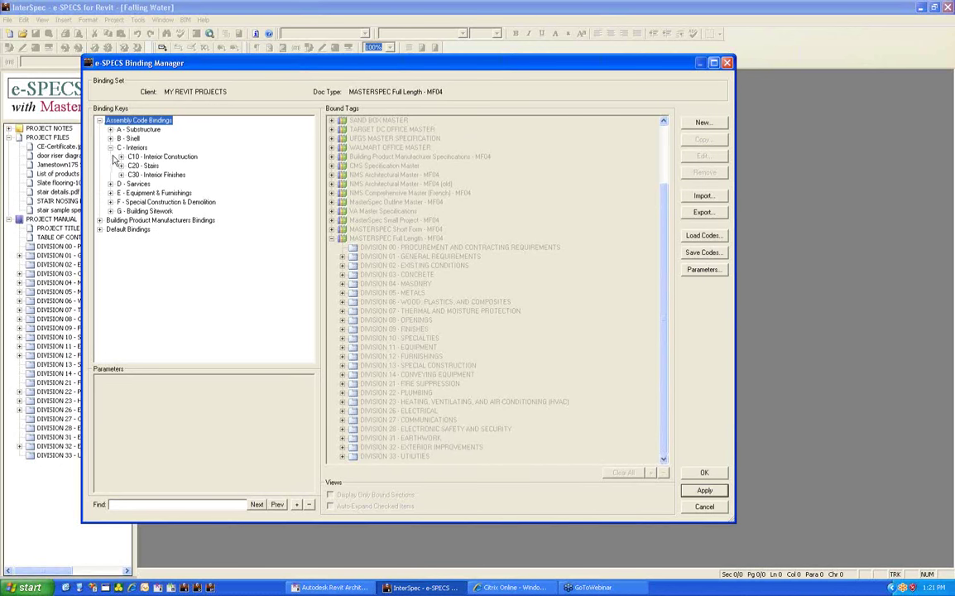
left_click(121, 165)
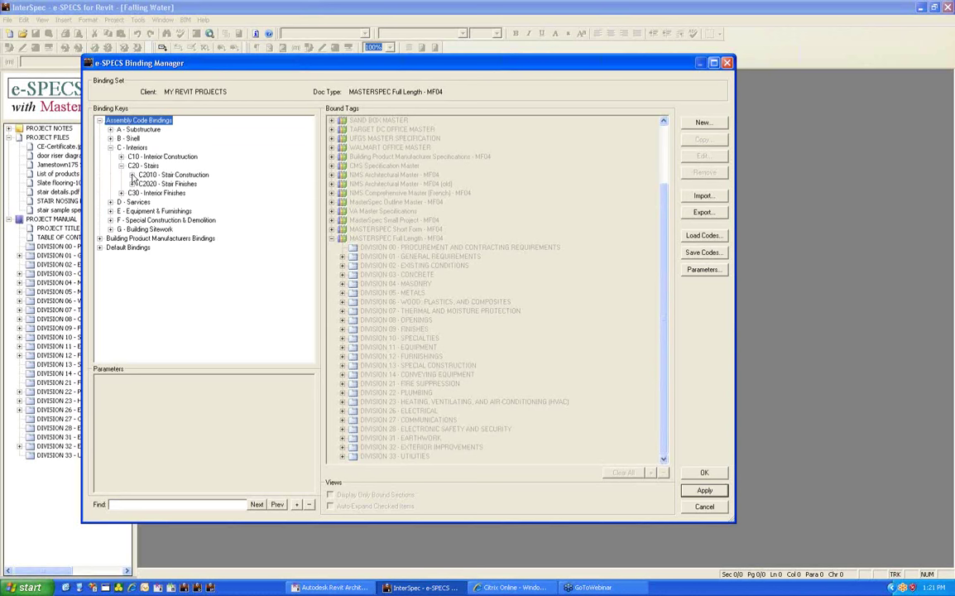
left_click(131, 174)
left_click(143, 184)
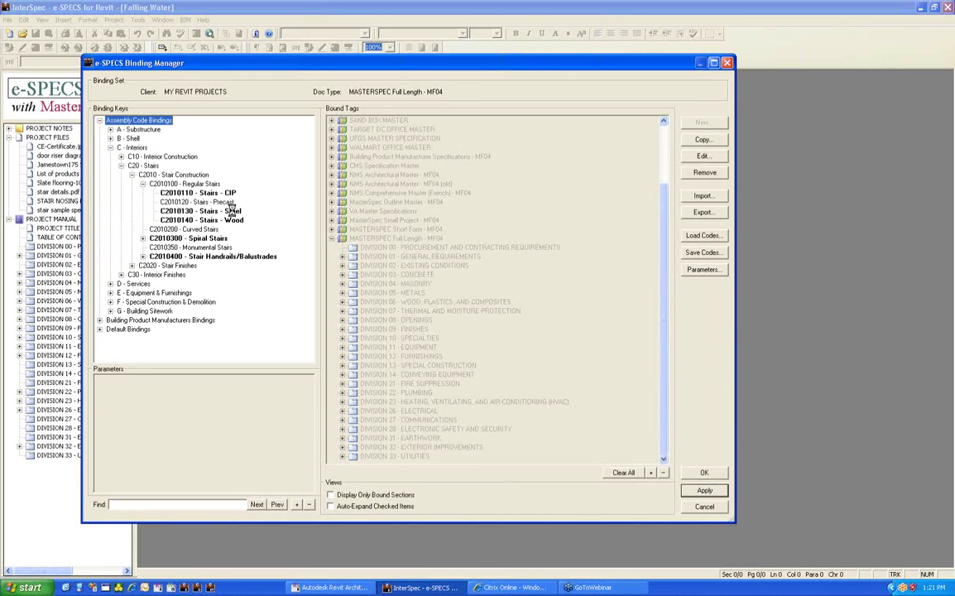
left_click(232, 211)
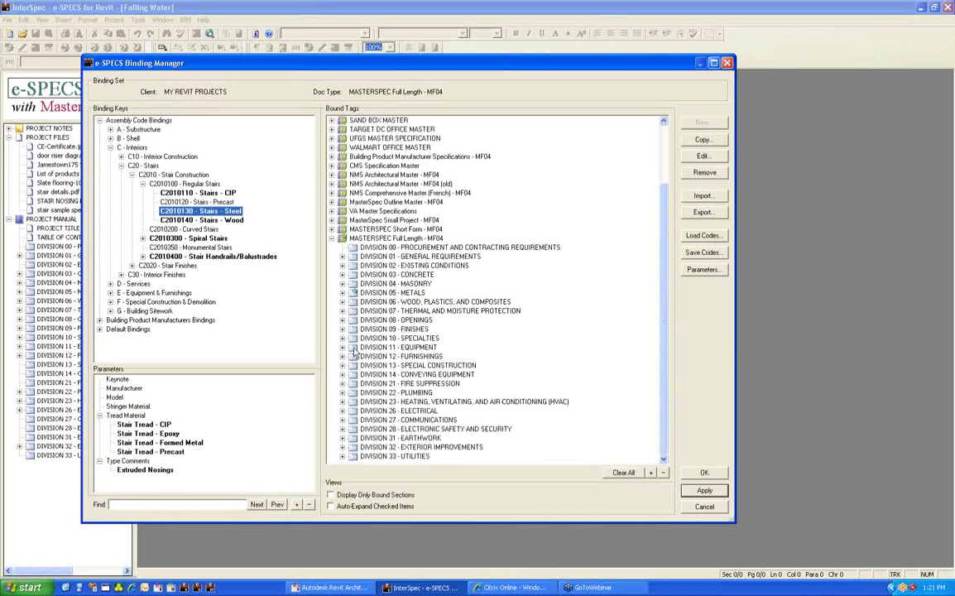
left_click(330, 495)
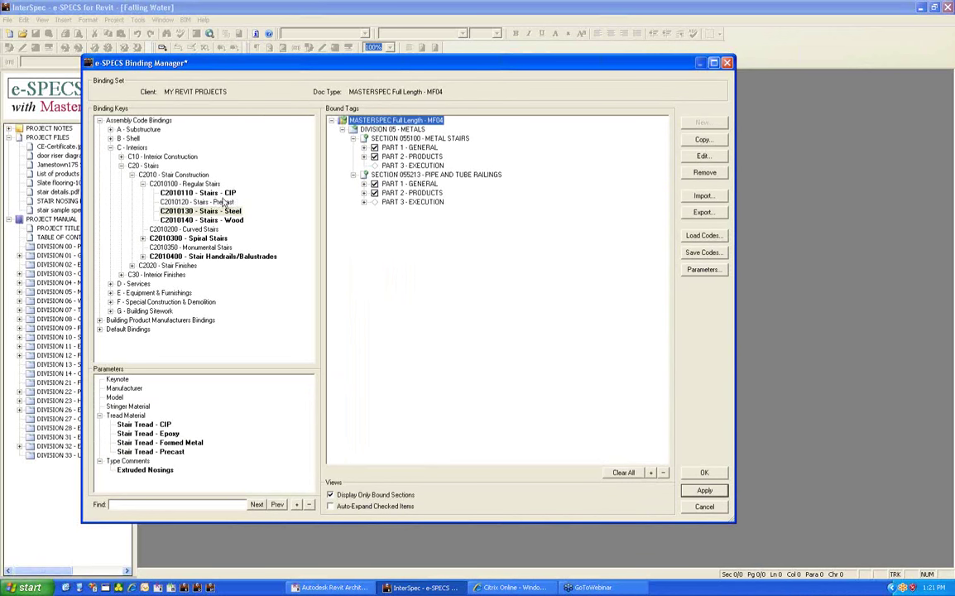
Step: Expand the Metal Stairs bound tags down to pans directly welded to stringers
left_click(364, 156)
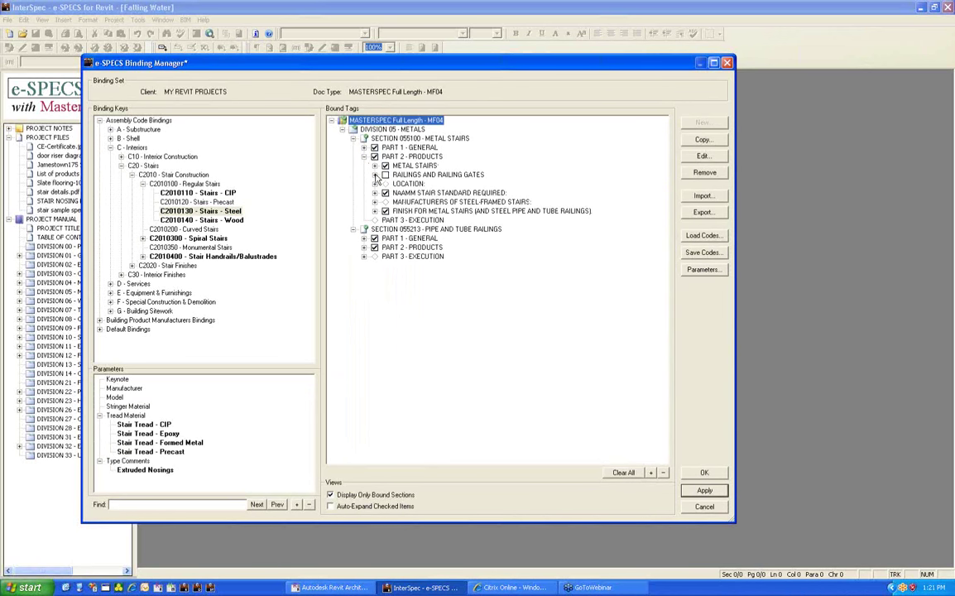
left_click(374, 165)
left_click(386, 174)
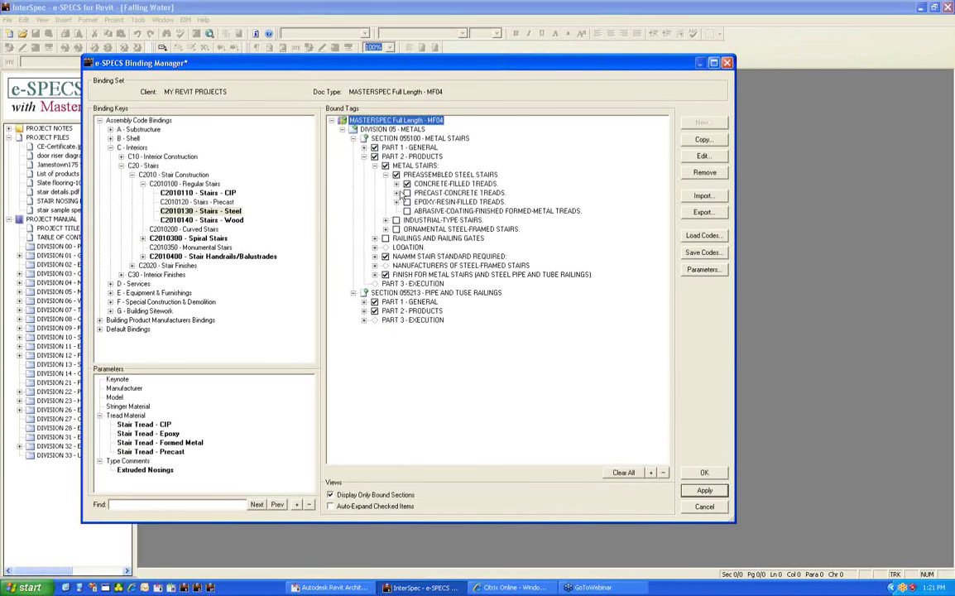
left_click(397, 184)
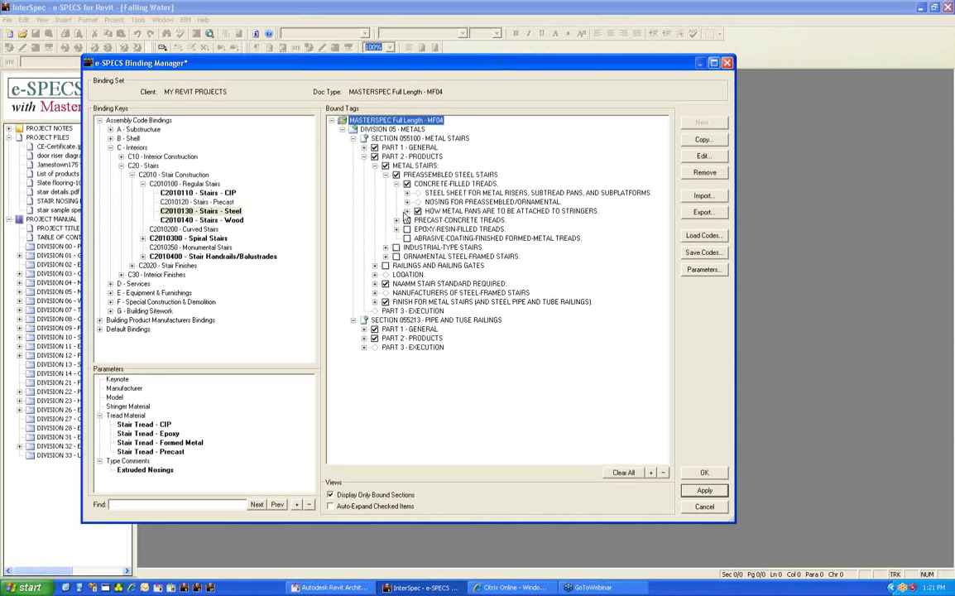
left_click(407, 211)
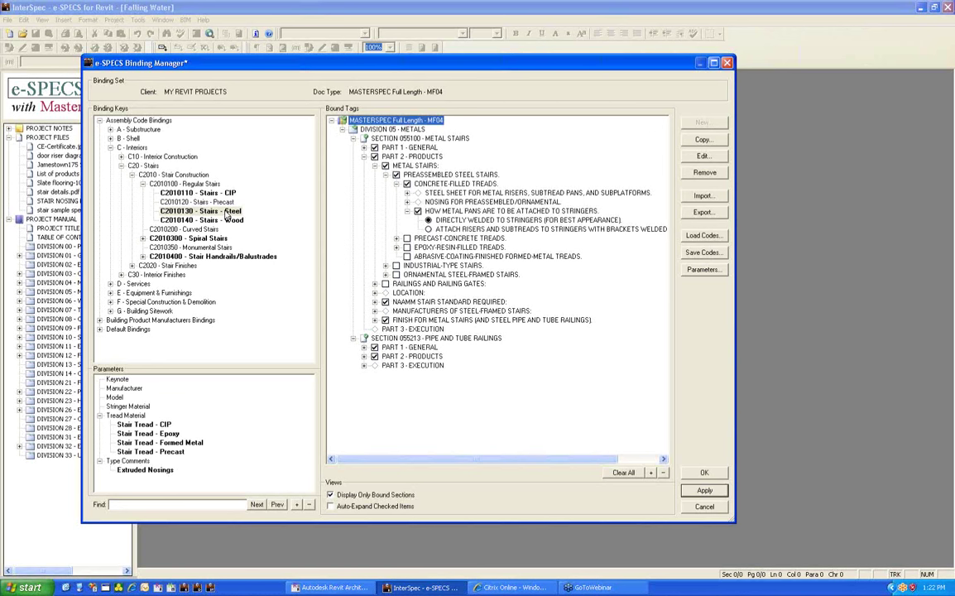
Step: Reselect Stairs - Steel, then close the Binding Manager without saving changes
left_click(227, 214)
left_click(704, 507)
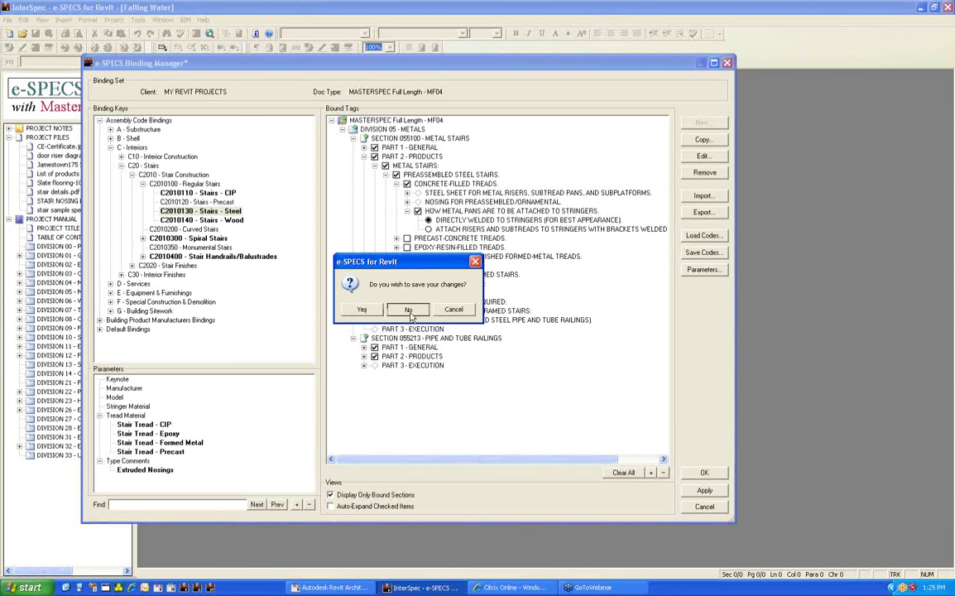
left_click(409, 311)
Step: Open the Keynotes list and expand Division 06 section 064800 items A and B
left_click(137, 20)
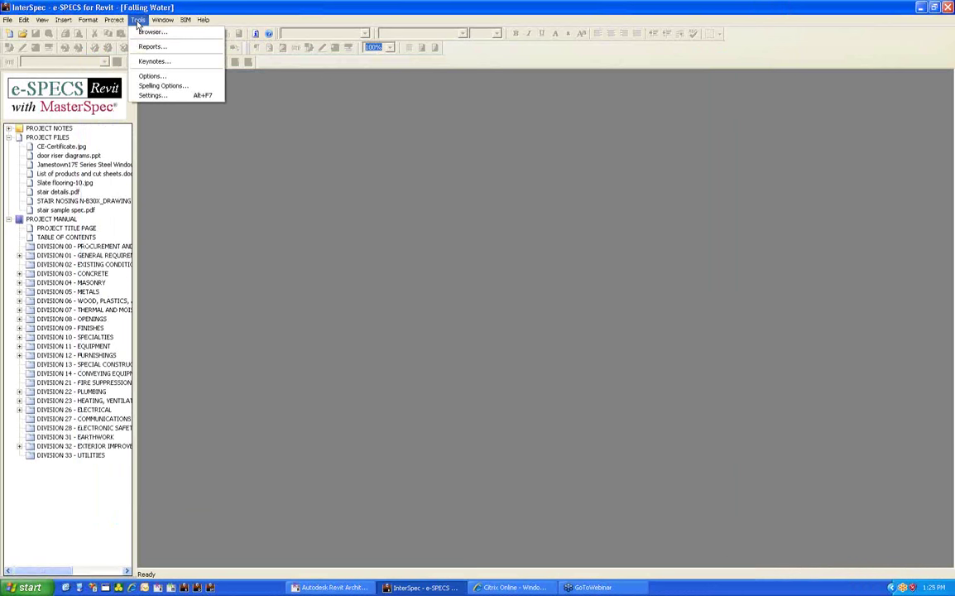
left_click(153, 61)
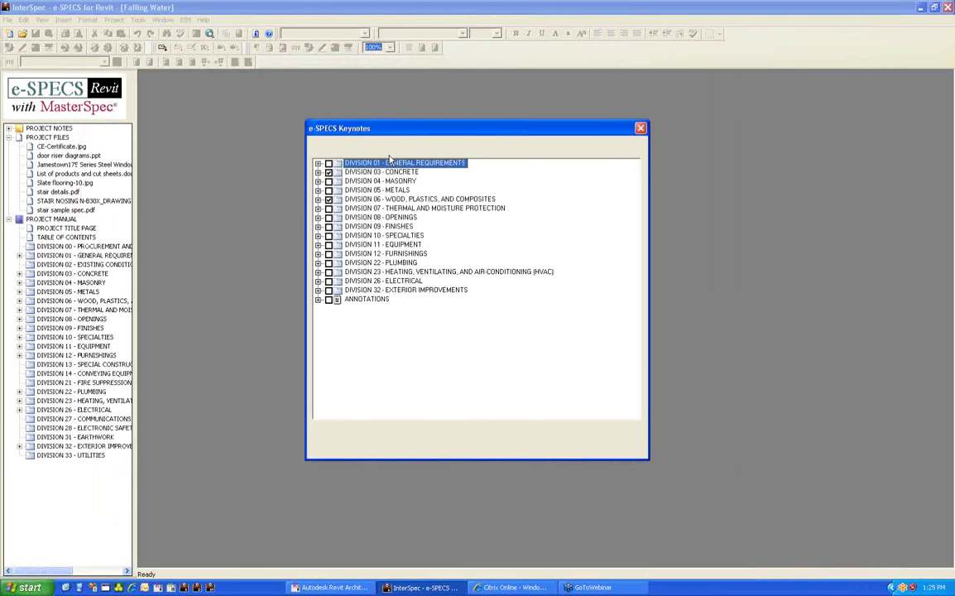
left_click(370, 199)
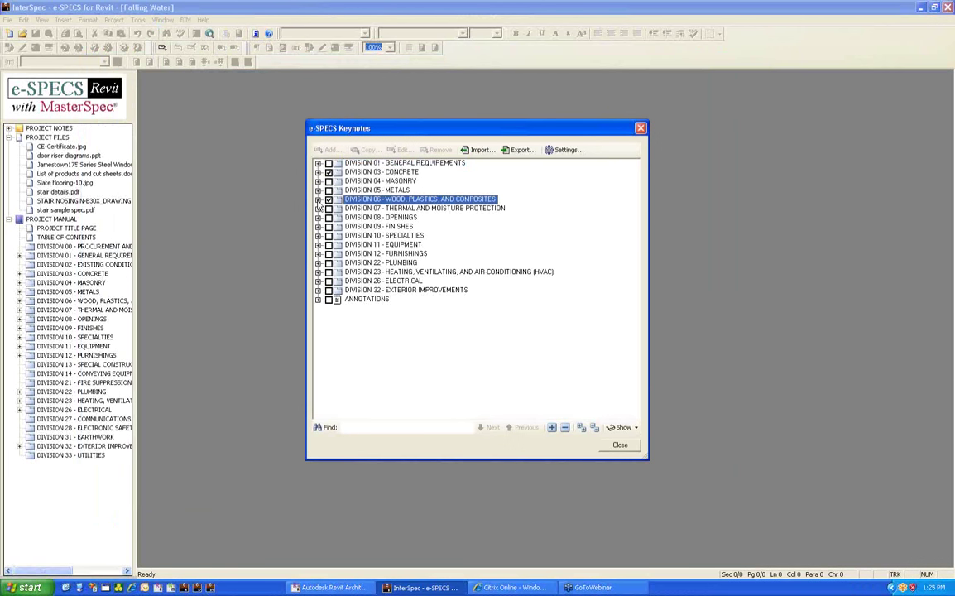
left_click(318, 198)
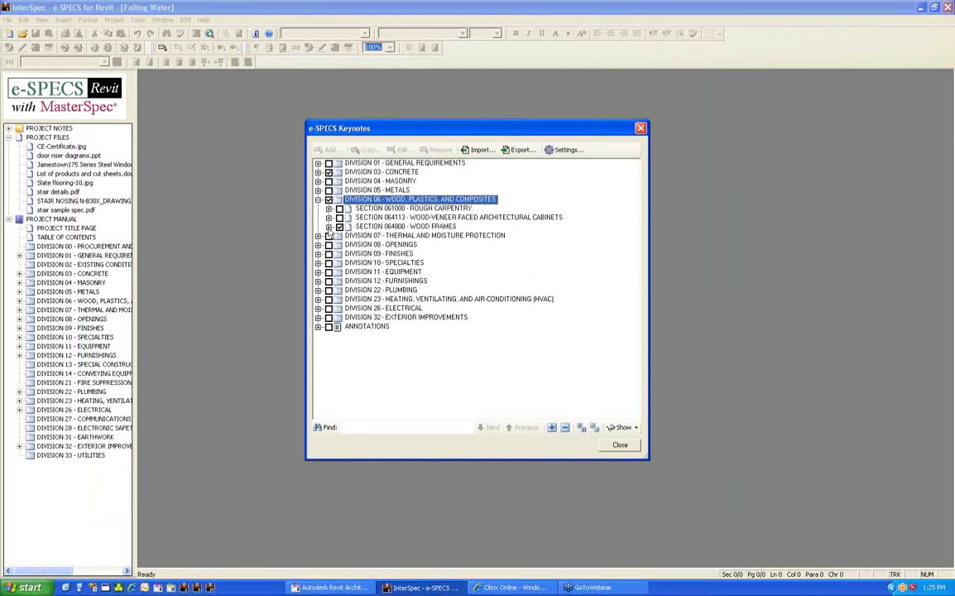
left_click(328, 227)
left_click(340, 236)
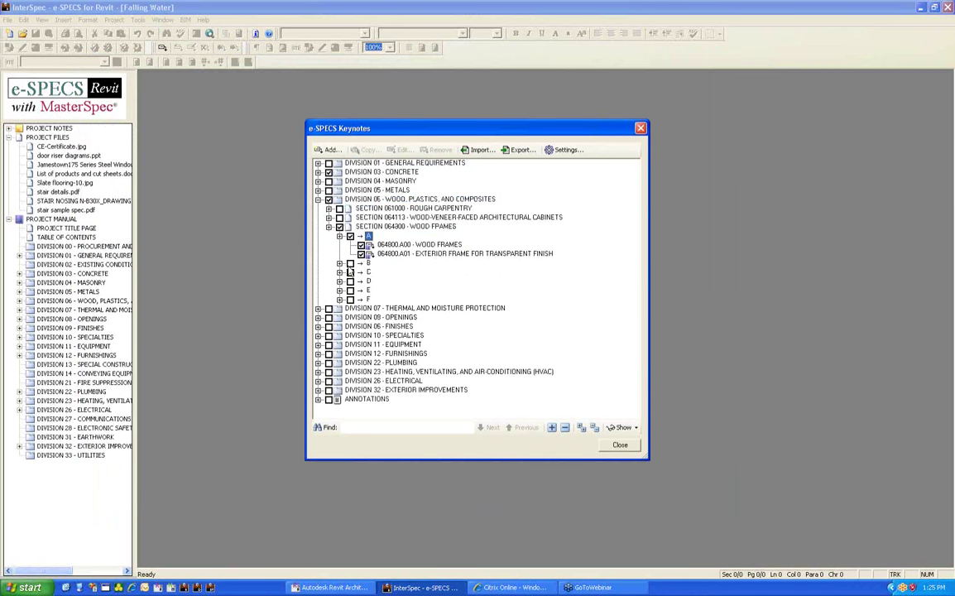
left_click(340, 262)
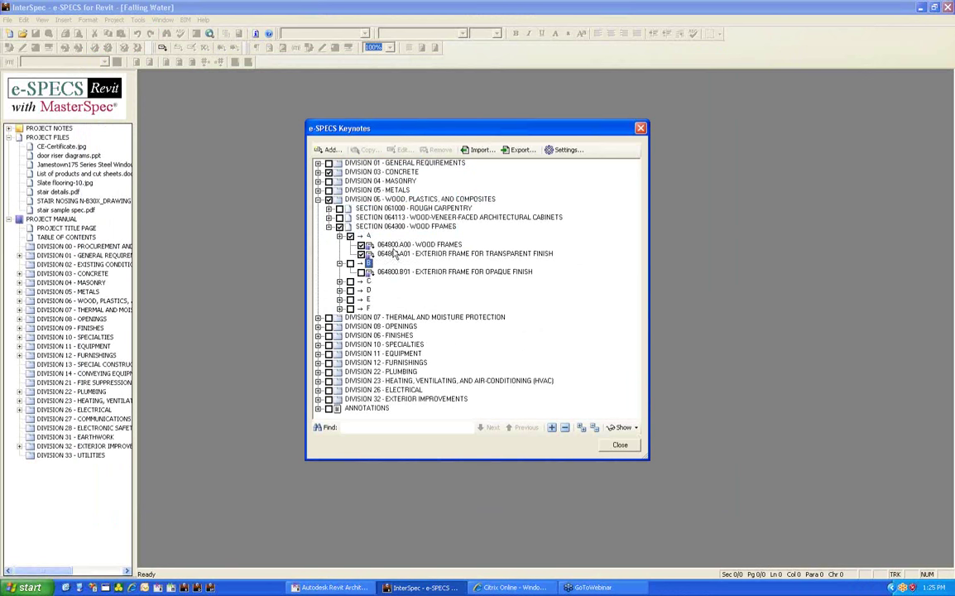
Step: Select keynote 064800.A00 Wood Frames, then close the Keynotes window
left_click(461, 245)
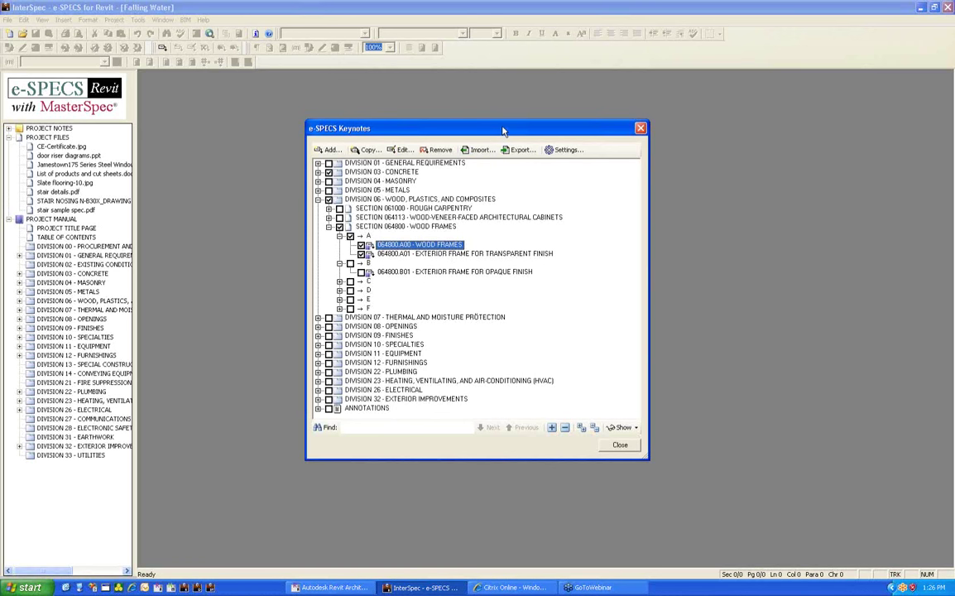
left_click_drag(501, 130, 443, 139)
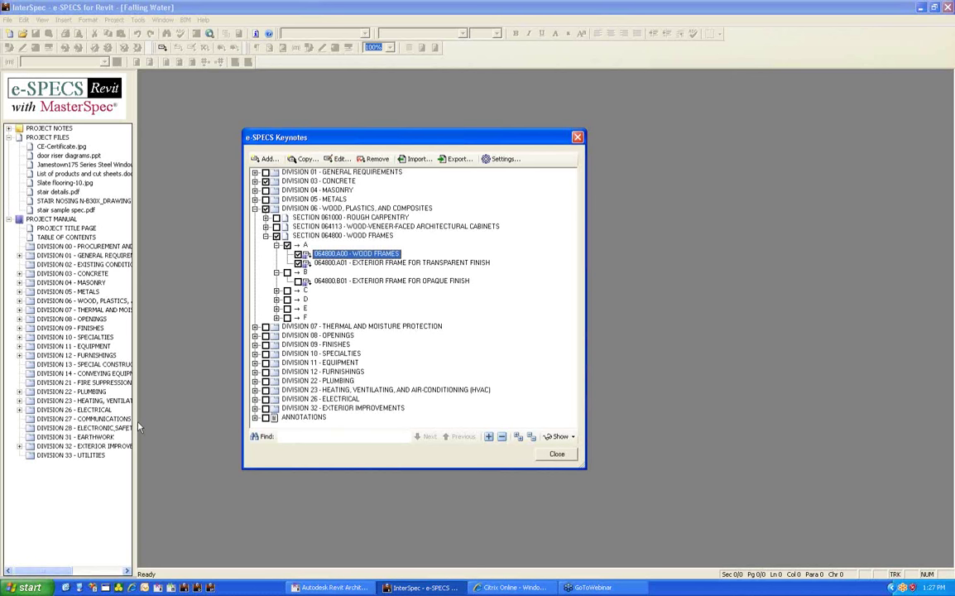
left_click(558, 454)
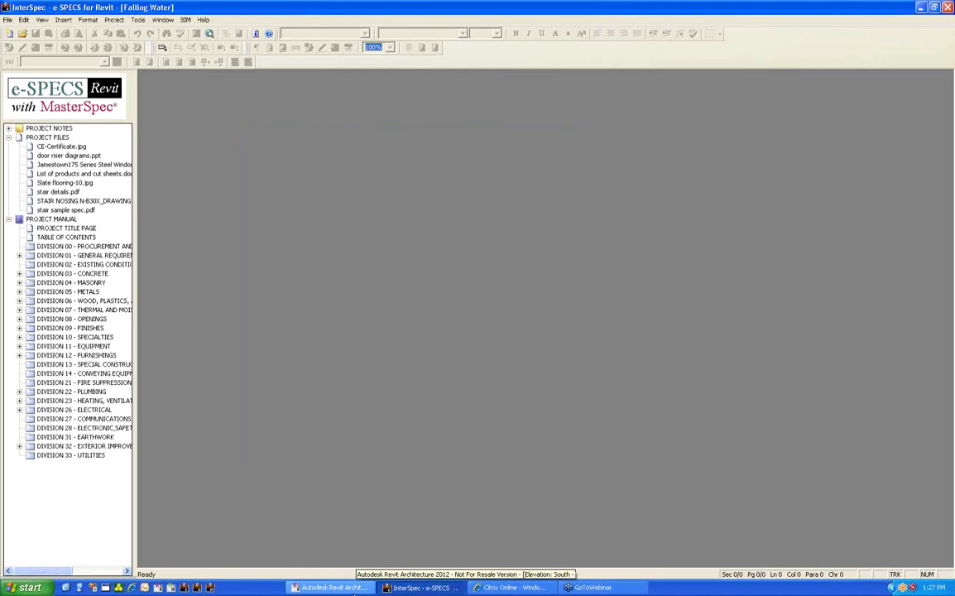
Step: Switch to Revit and zoom the South elevation onto the ROOF CURB and CLEAR INSULATING GLASS keynotes
left_click(331, 588)
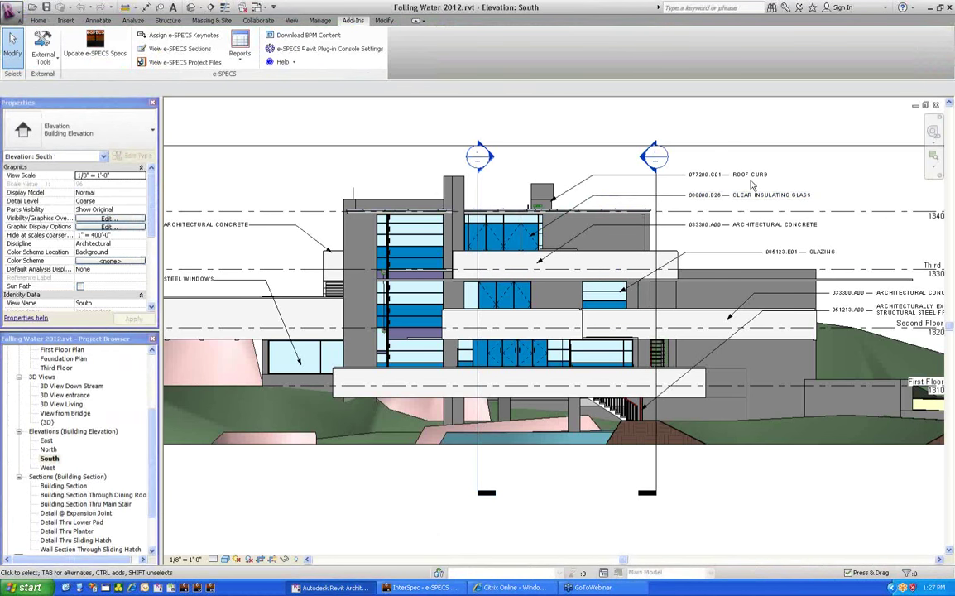
scroll(762, 198, "up", 3)
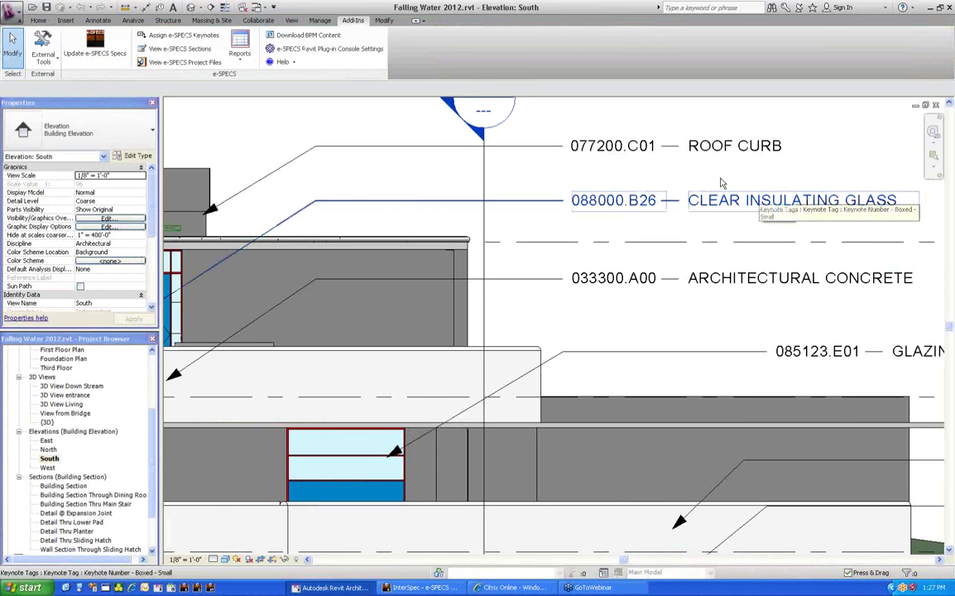
left_click_drag(720, 182, 547, 216)
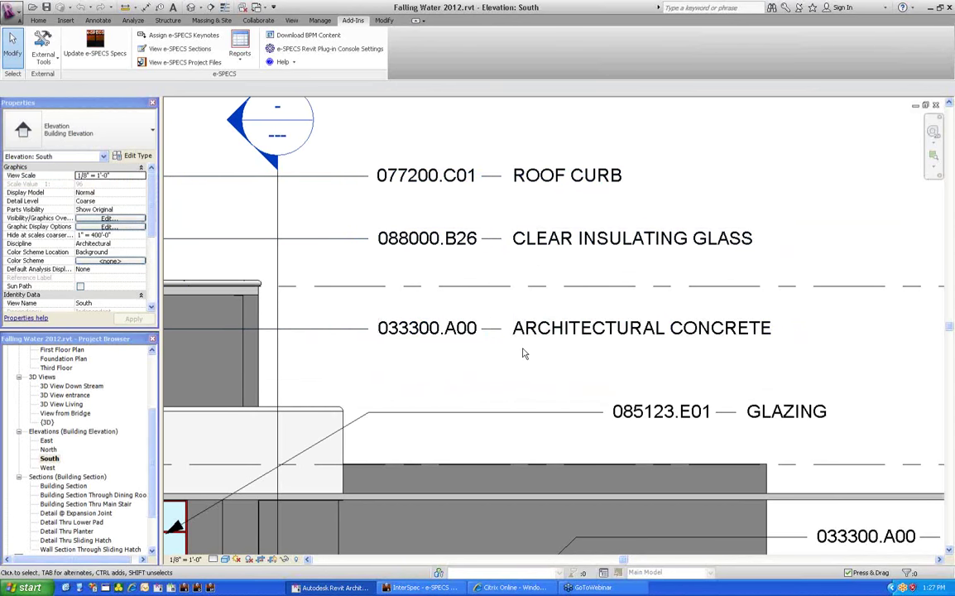
middle_click(563, 277)
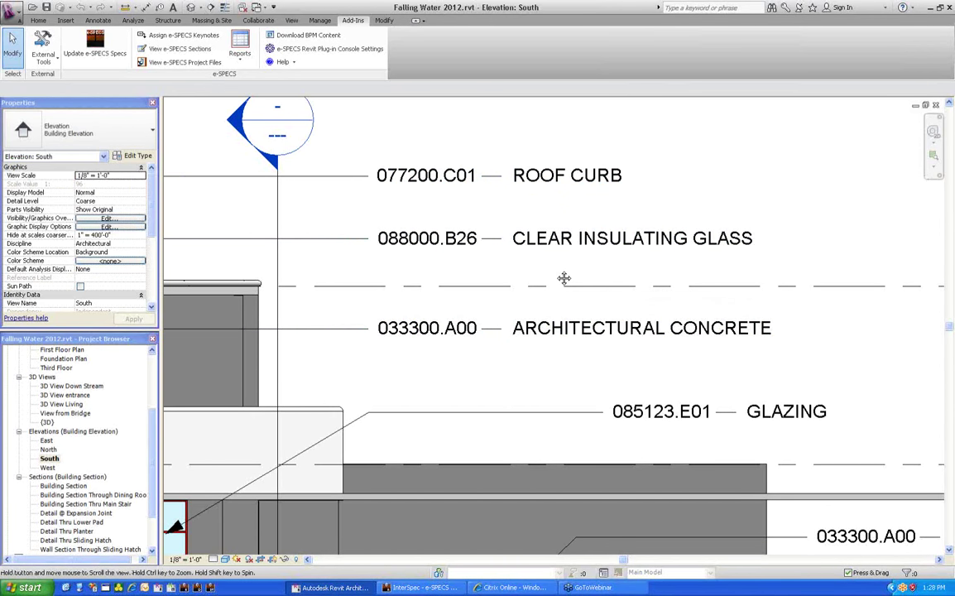
Step: Pan the South elevation slightly to the left
left_click_drag(563, 277, 536, 268)
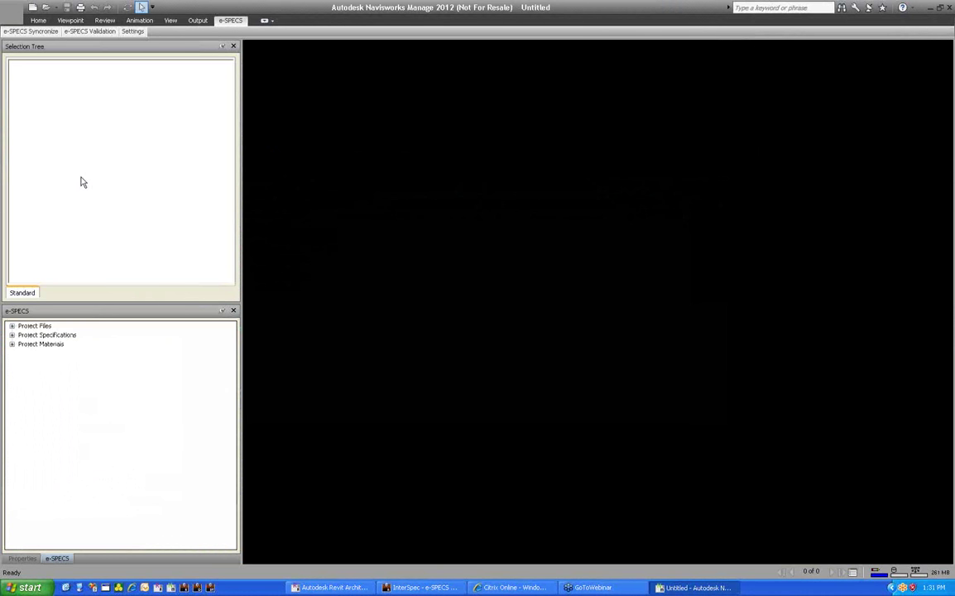
Step: Open Falling Water 2012.nwf from Recent Documents
left_click(13, 11)
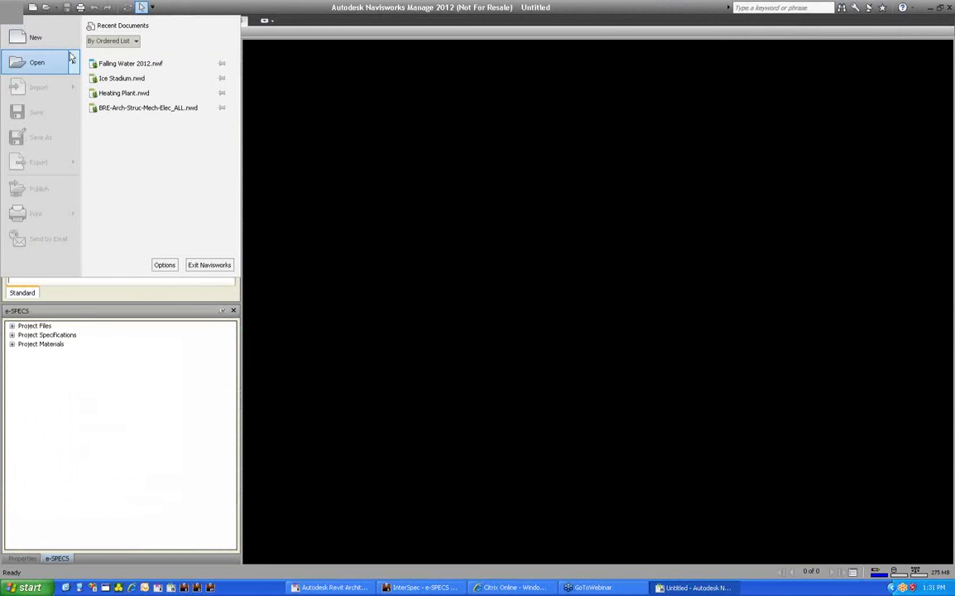
left_click(126, 65)
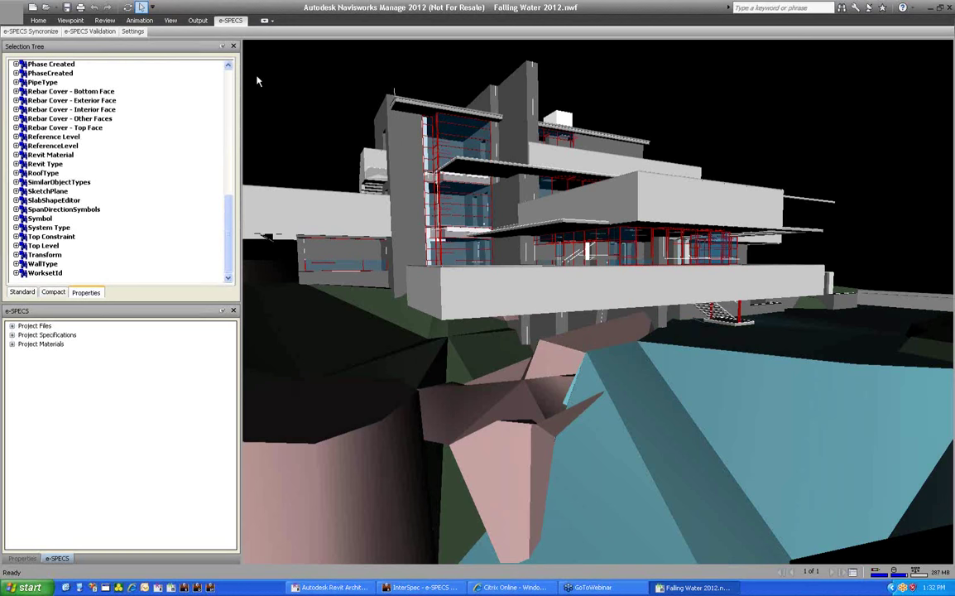
Step: Expand e-SPECS Assembly Description and highlight the Ext. Wall - CIP elements in the model
scroll(234, 79, "up", 15)
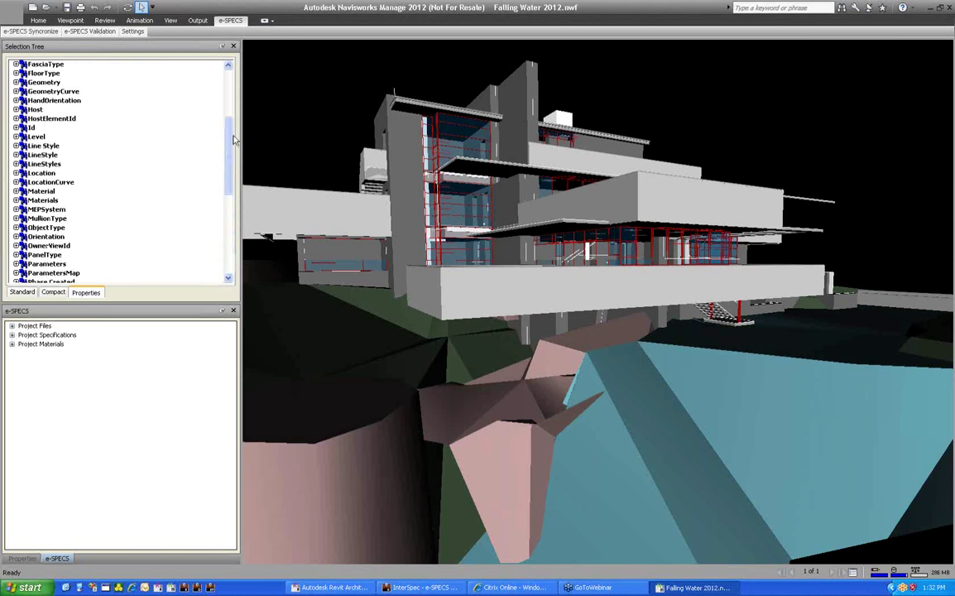
left_click_drag(238, 89, 203, 101)
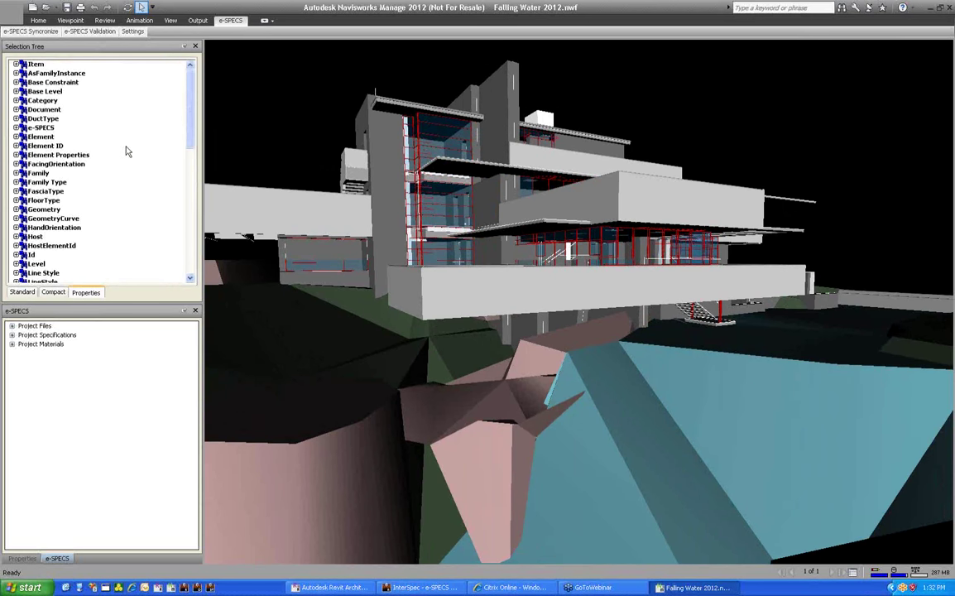
left_click(16, 127)
scroll(171, 116, "down", 1)
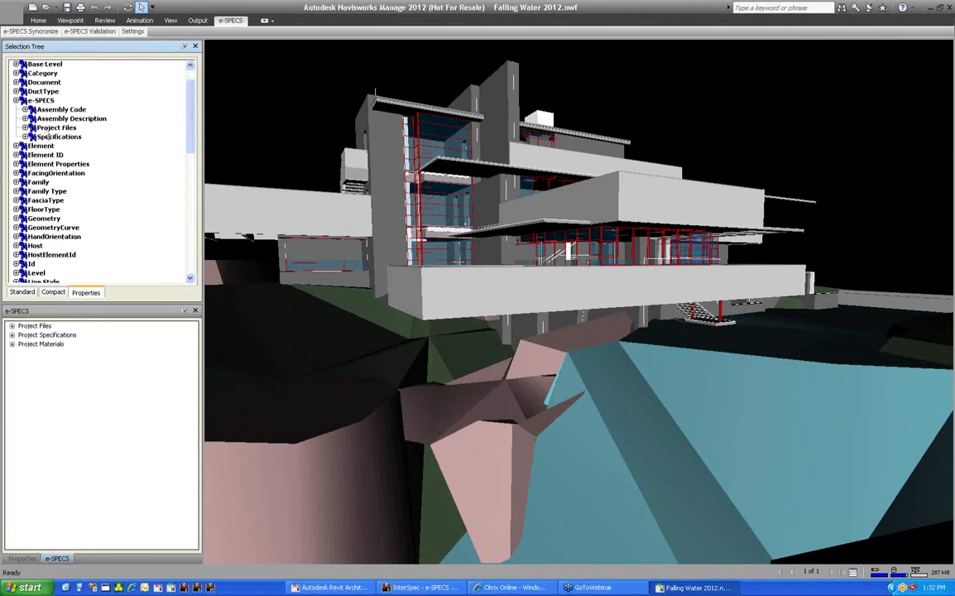
left_click(25, 118)
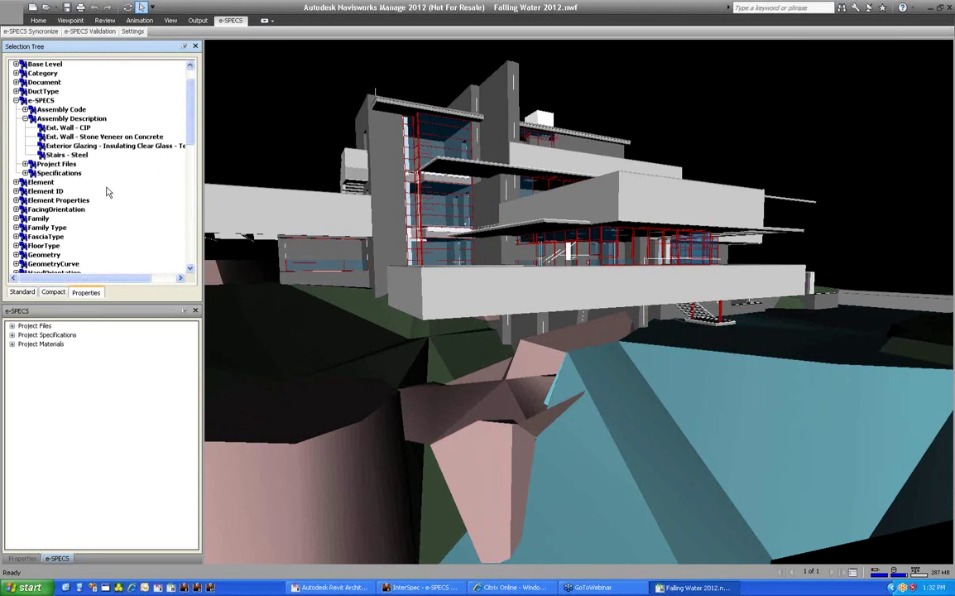
left_click(62, 128)
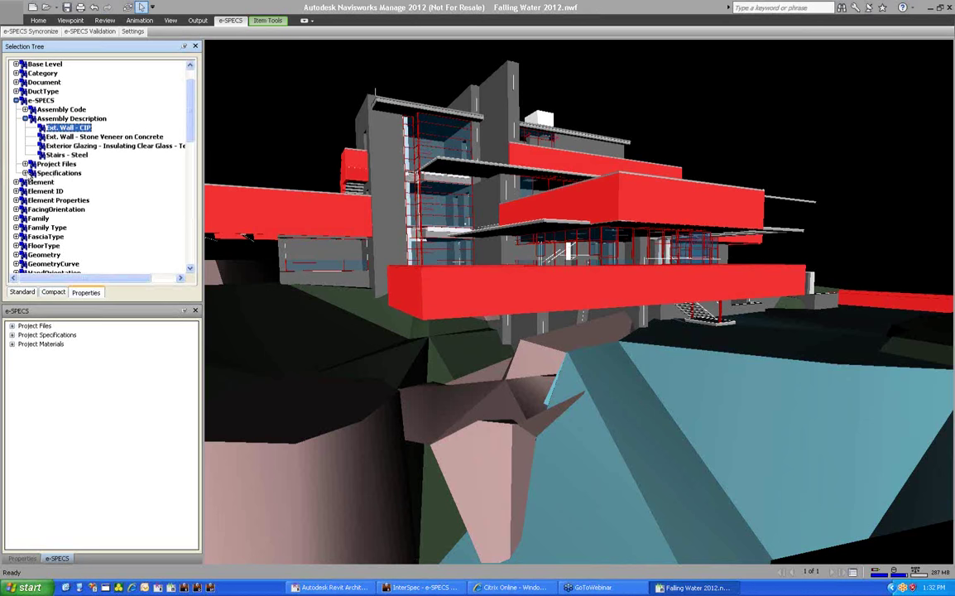
Step: List the specification sections 033000 through 088000 and briefly show Project Files
left_click(26, 173)
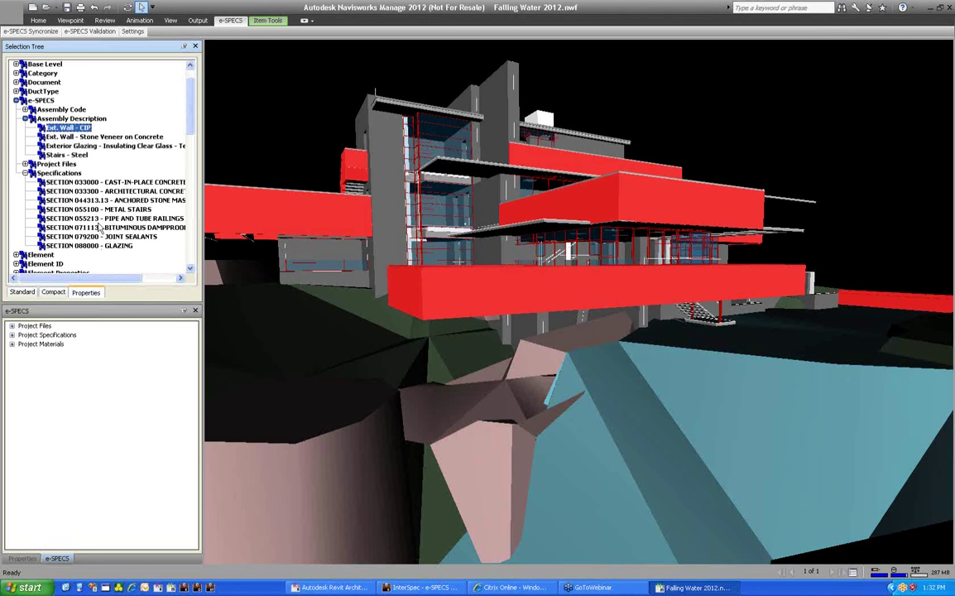
left_click(25, 164)
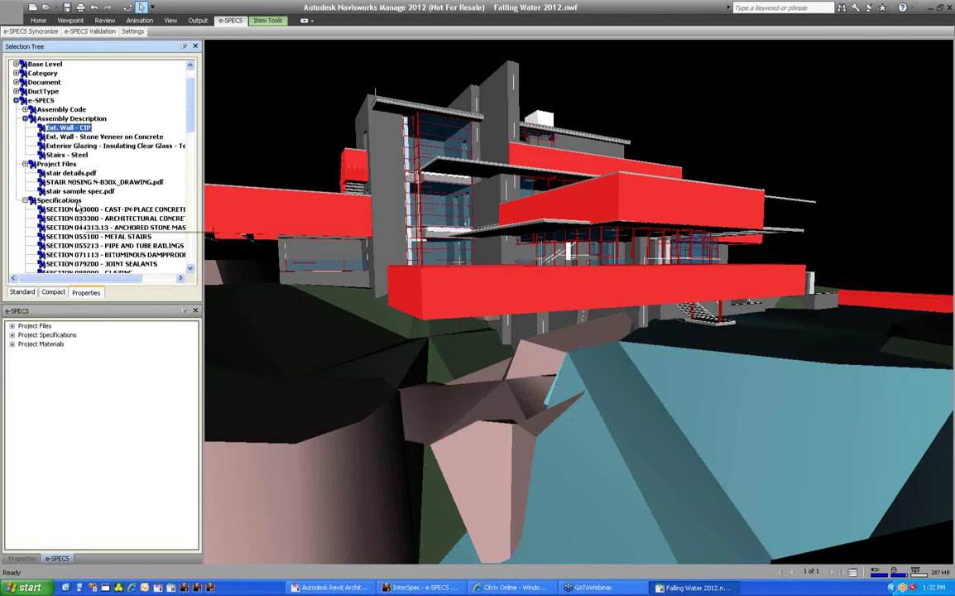
left_click(25, 164)
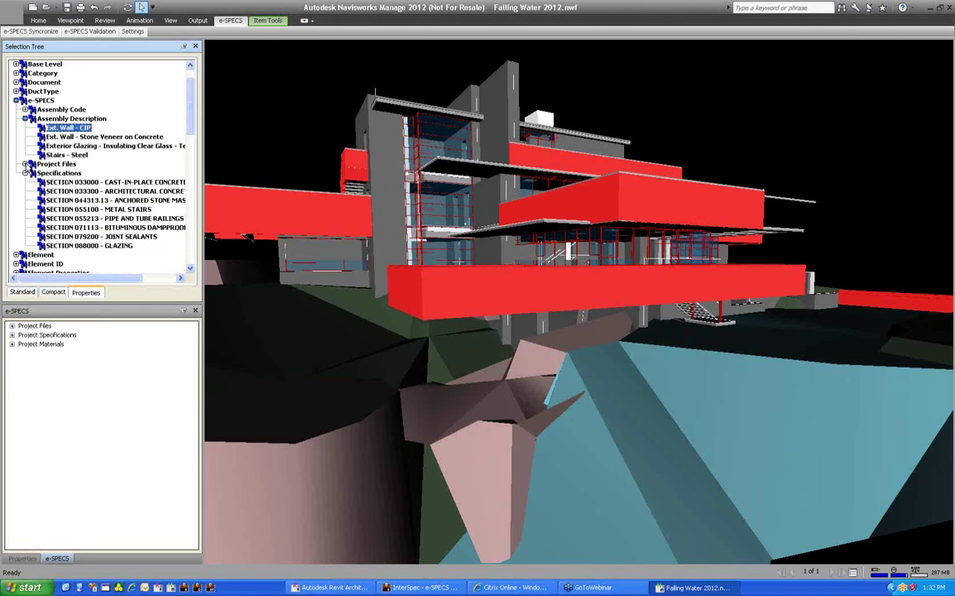
Step: Highlight the stone veneer walls, insulating clear glass and Stairs - Steel assemblies in turn, then clear the selection
left_click(106, 136)
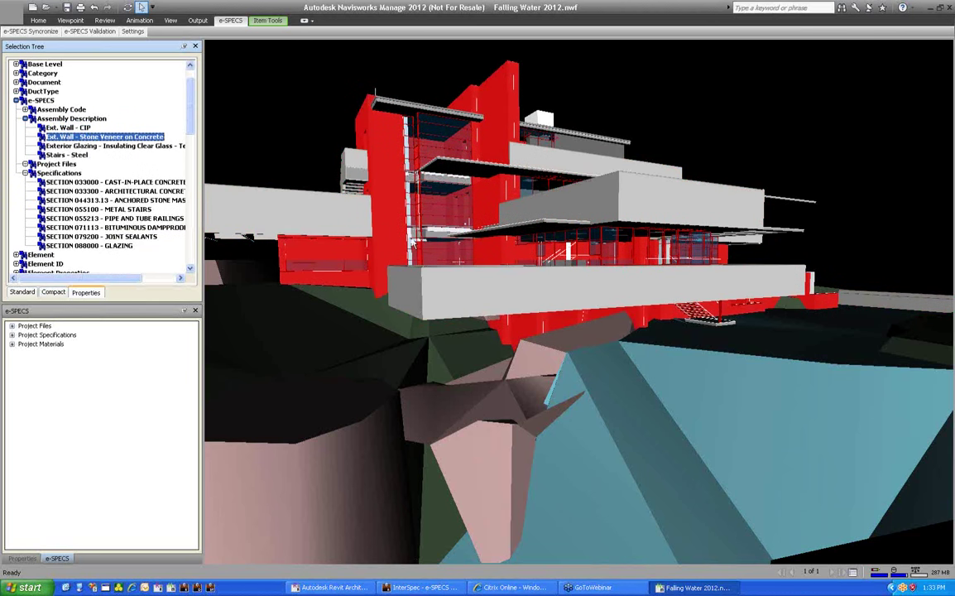
left_click(153, 145)
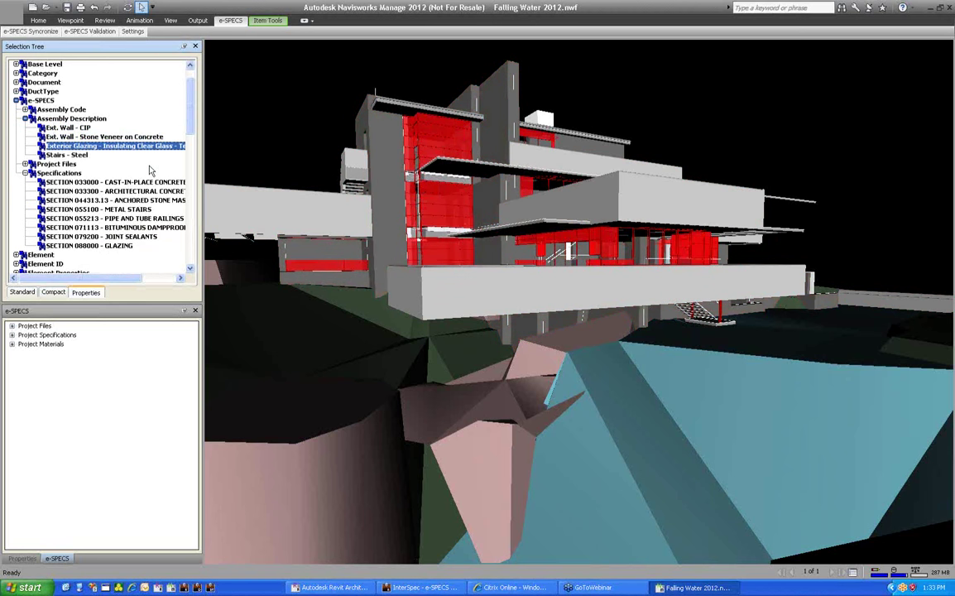
left_click(78, 154)
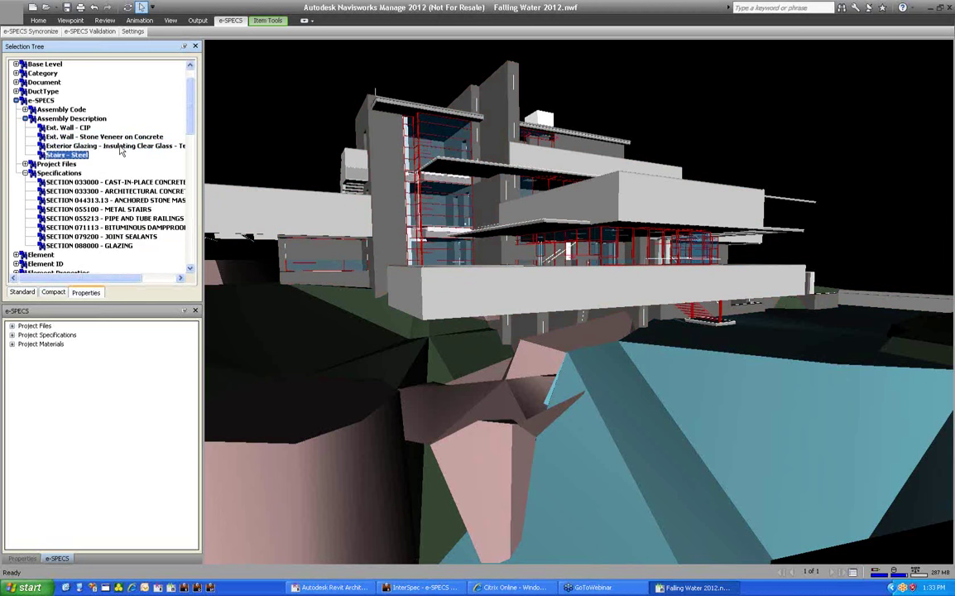
left_click(110, 145)
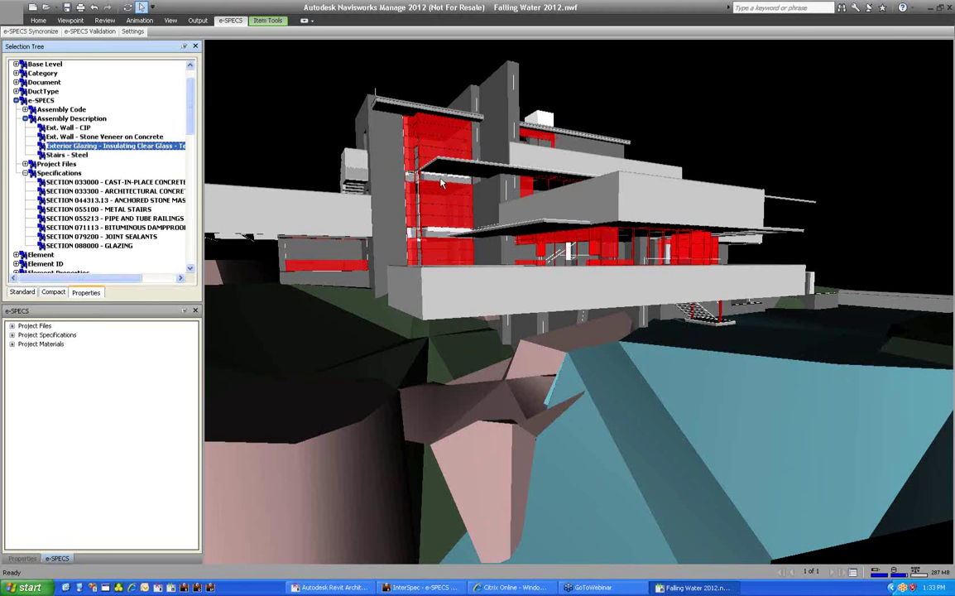
key("Escape")
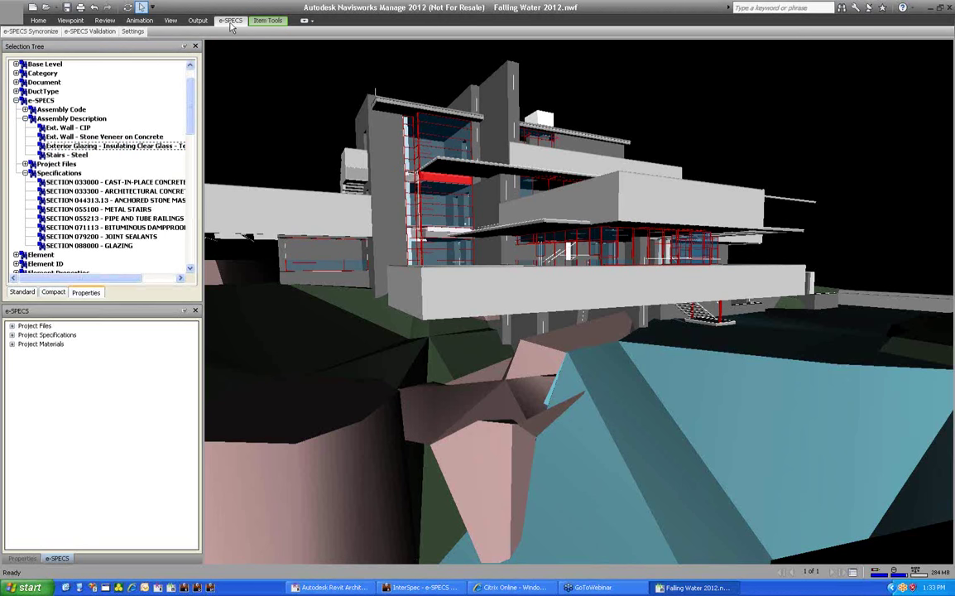
Step: Synchronize the Falling Water model with e-SPECS, confirming the one pending item and acknowledging completion
mouse_move(30, 31)
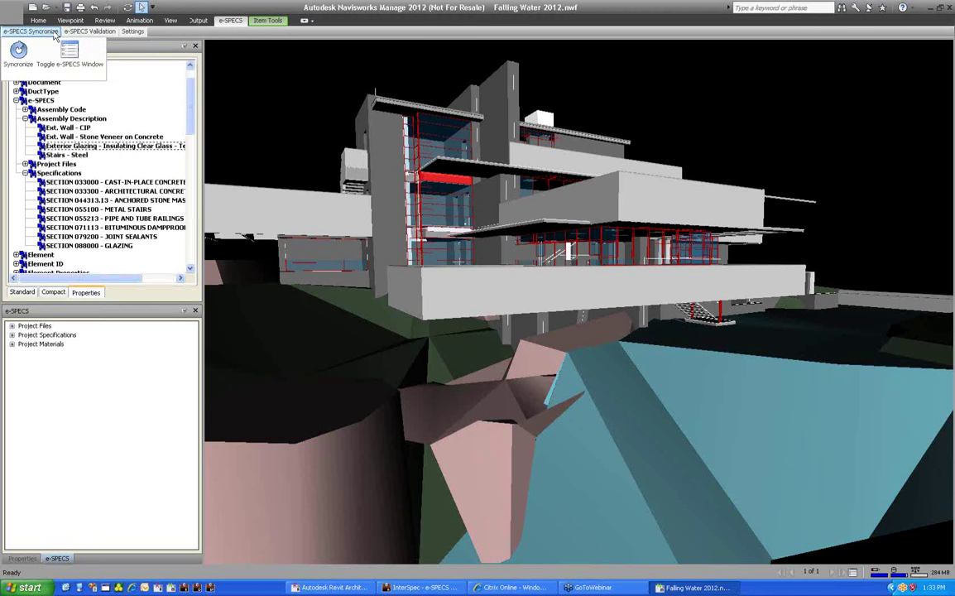
left_click(22, 54)
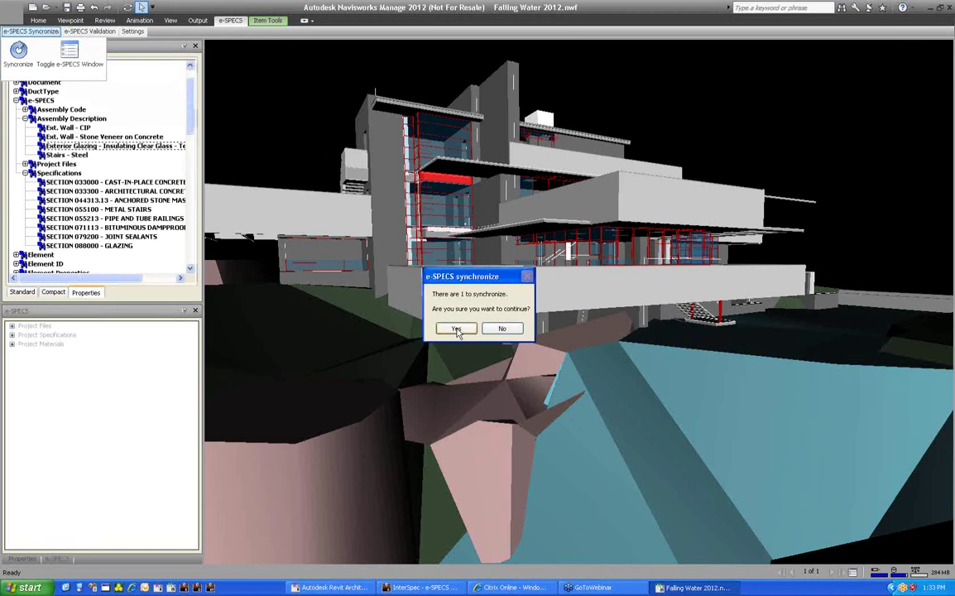
left_click(456, 331)
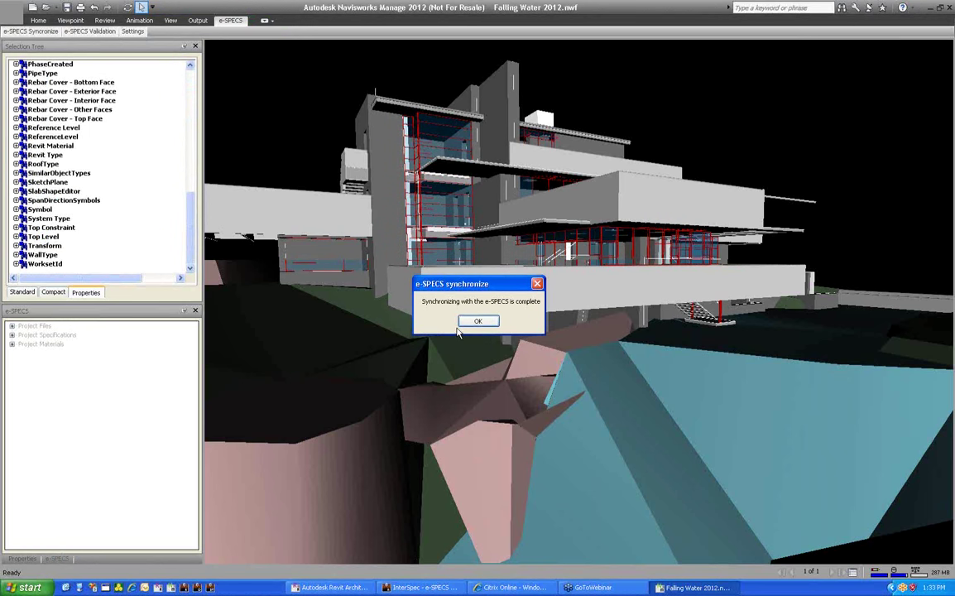
left_click(478, 321)
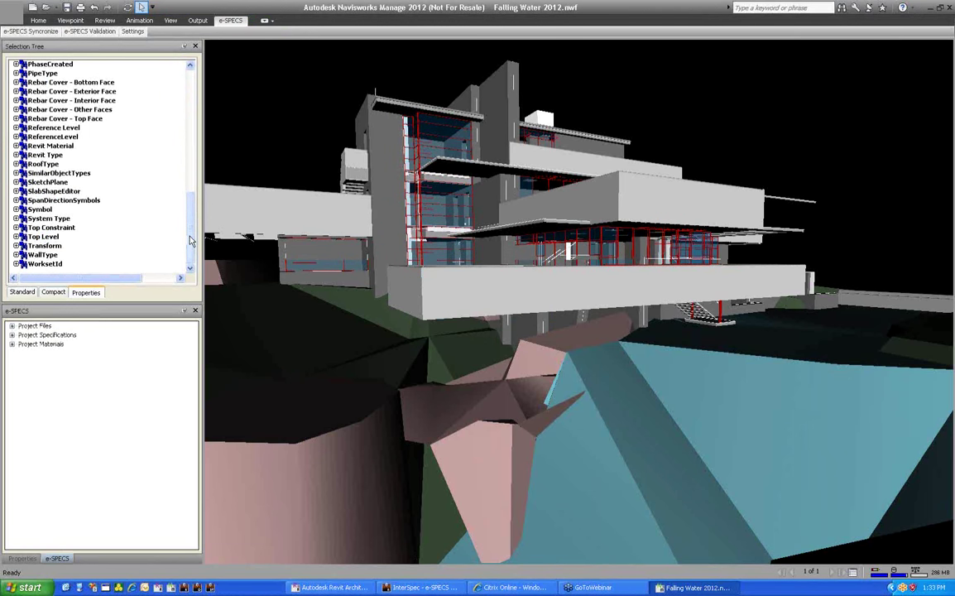
scroll(172, 182, "up", 10)
Step: Expand e-SPECS Assembly Description and highlight the Exterior Glazing - Spandral Glass assembly
left_click(15, 127)
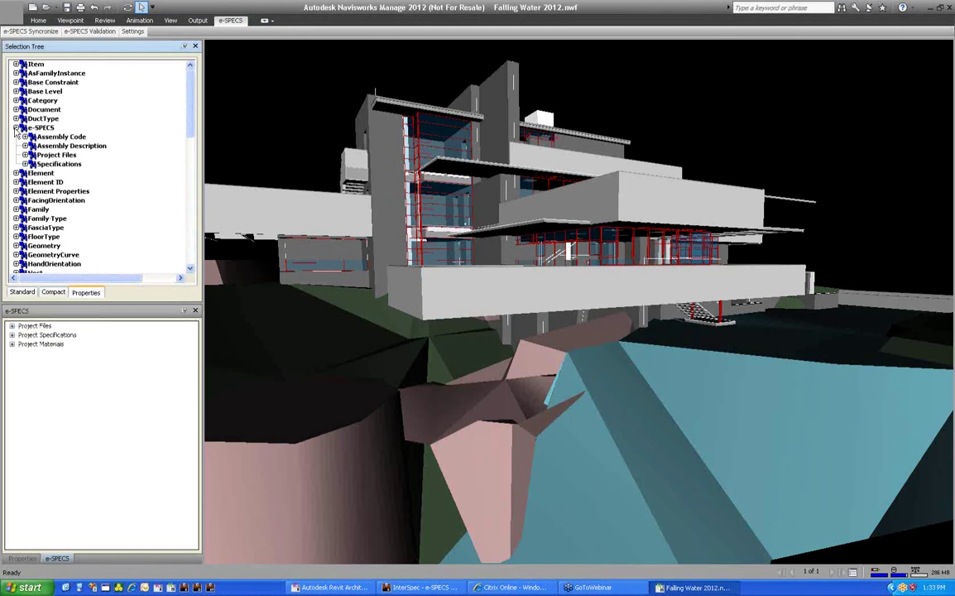
left_click(25, 146)
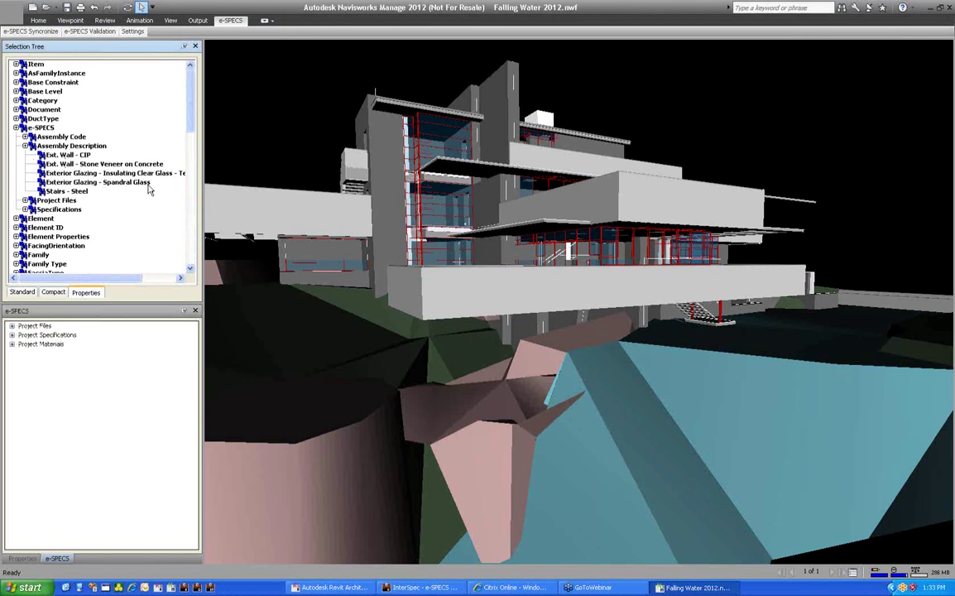
left_click(128, 182)
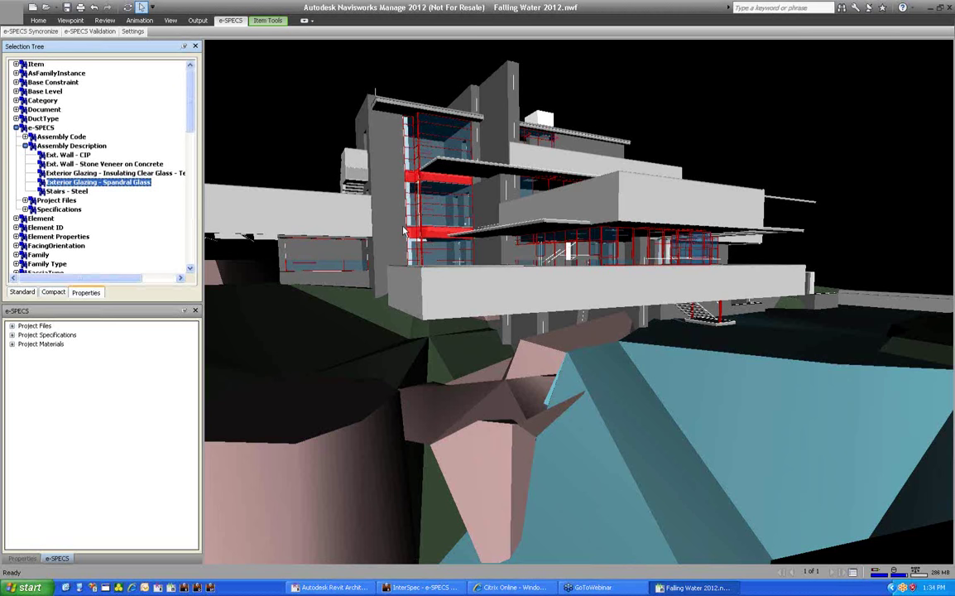
Step: Look up spec section 088000 - GLAZING under Project Specifications in the e-SPECS panel
left_click(33, 325)
left_click(12, 335)
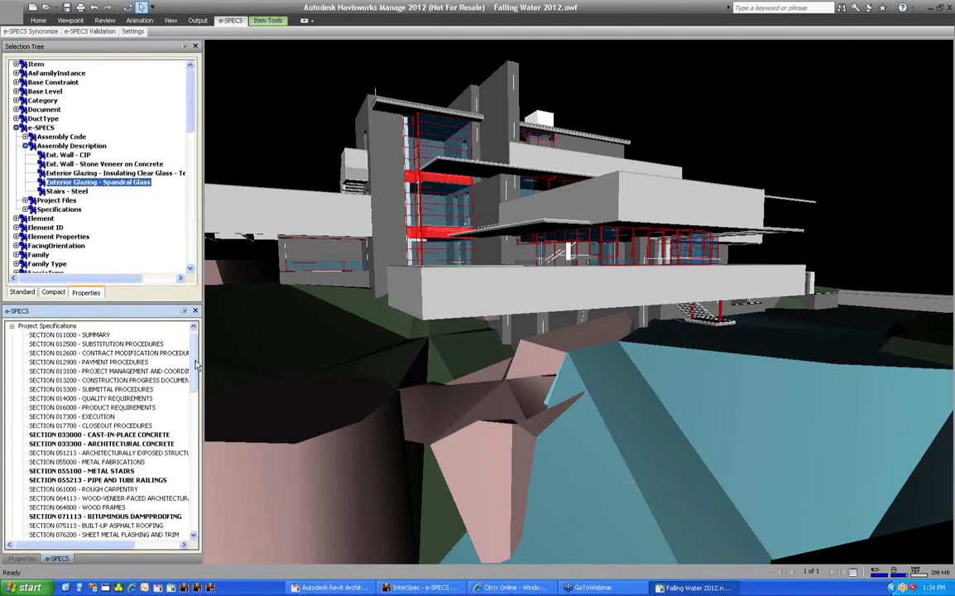
scroll(193, 361, "down", 8)
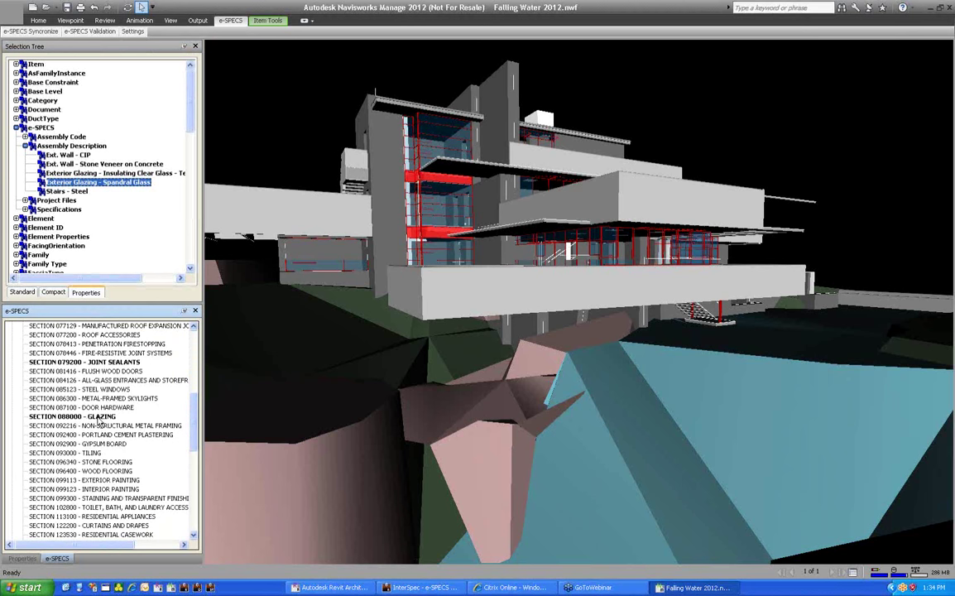
left_click(96, 416)
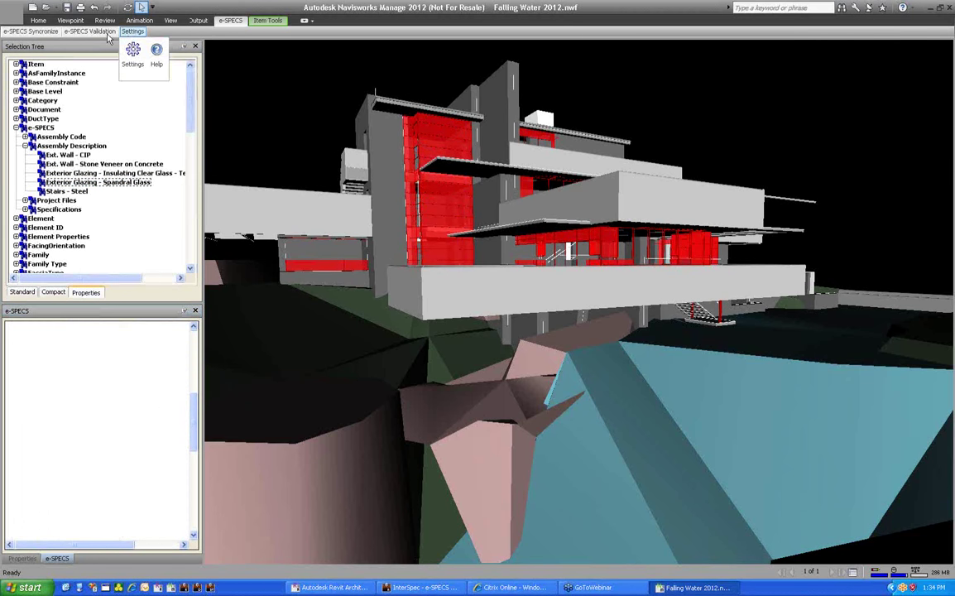
Step: Switch from the e-SPECS tools to the Home tab
left_click(36, 30)
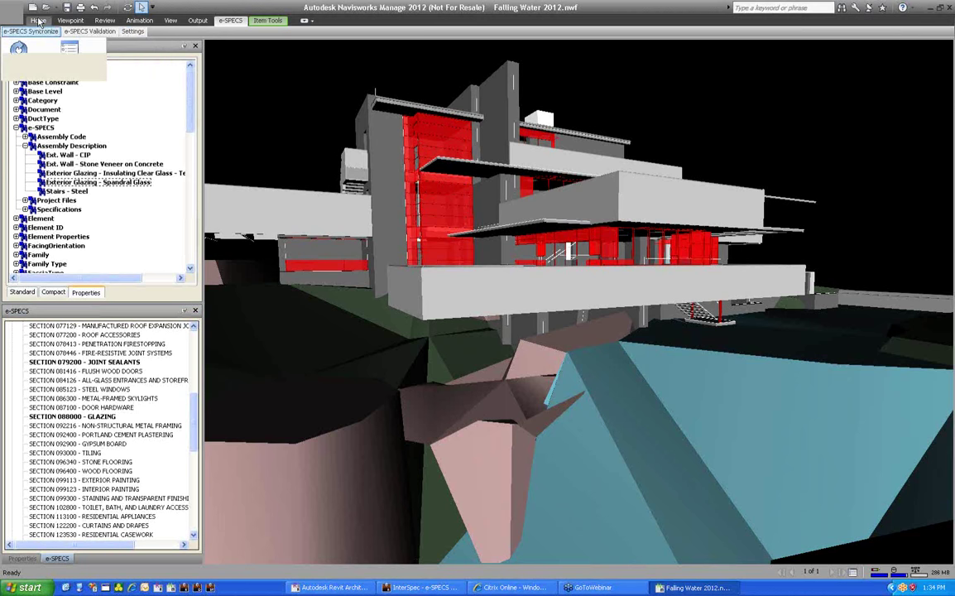
left_click(38, 21)
mouse_move(39, 31)
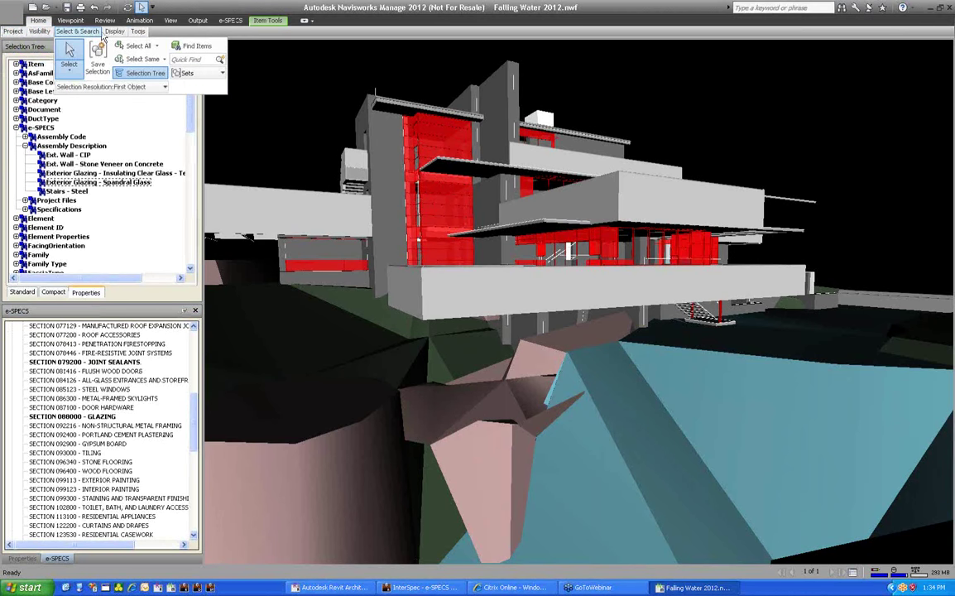
mouse_move(113, 33)
mouse_move(71, 33)
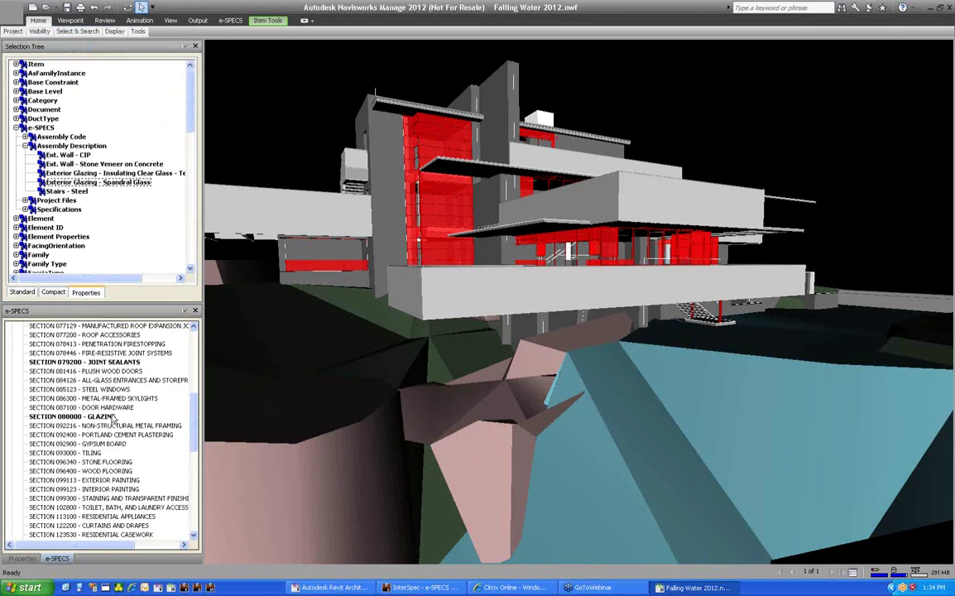
Step: Clear the glazing selection, then reselect section 088000 - GLAZING so only the frames show red
right_click(185, 417)
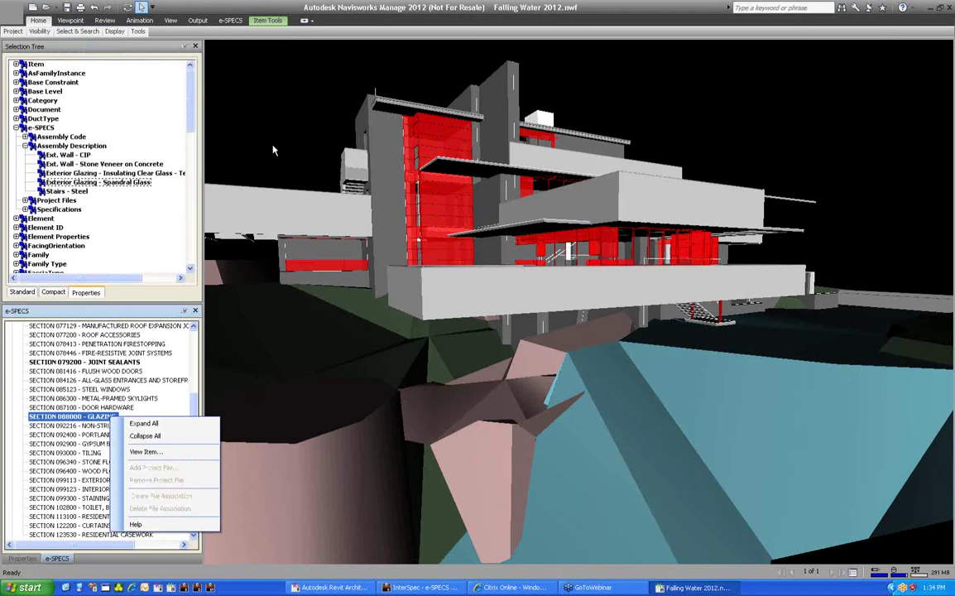
left_click(272, 151)
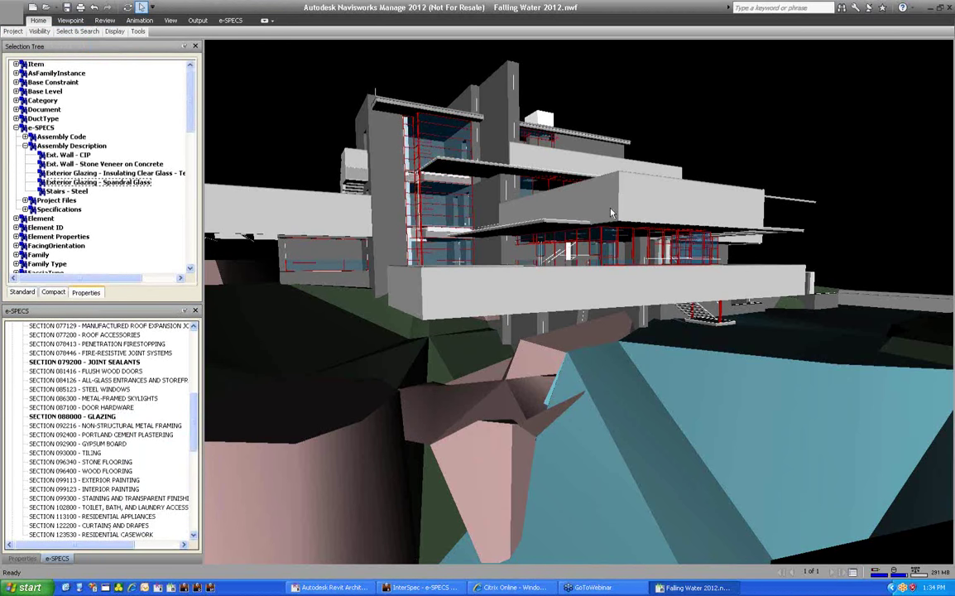
left_click(112, 415)
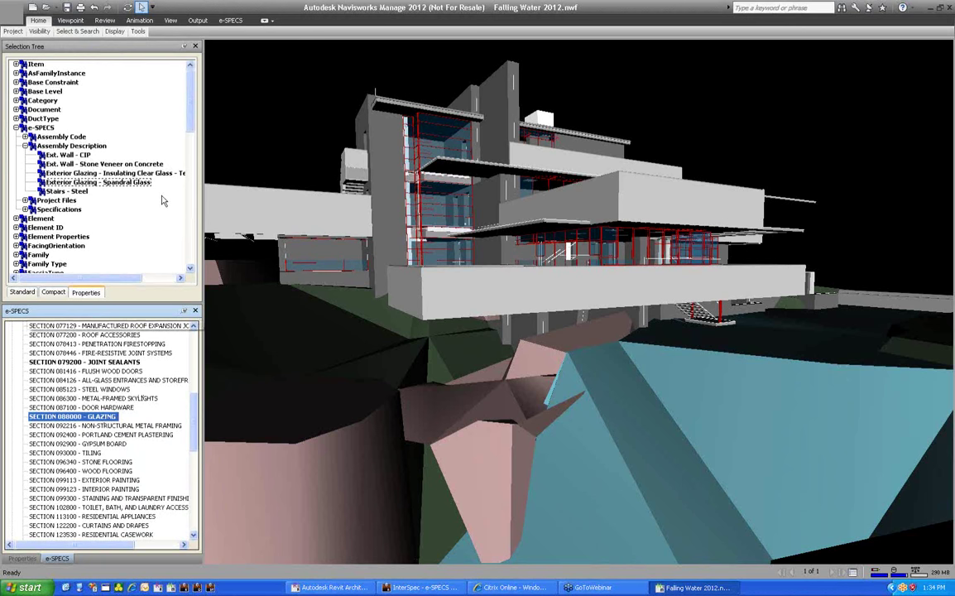
Step: Highlight Spandrel Glass then Insulating Clear Glass, clear the selection, and bring Revit to the front
left_click(129, 183)
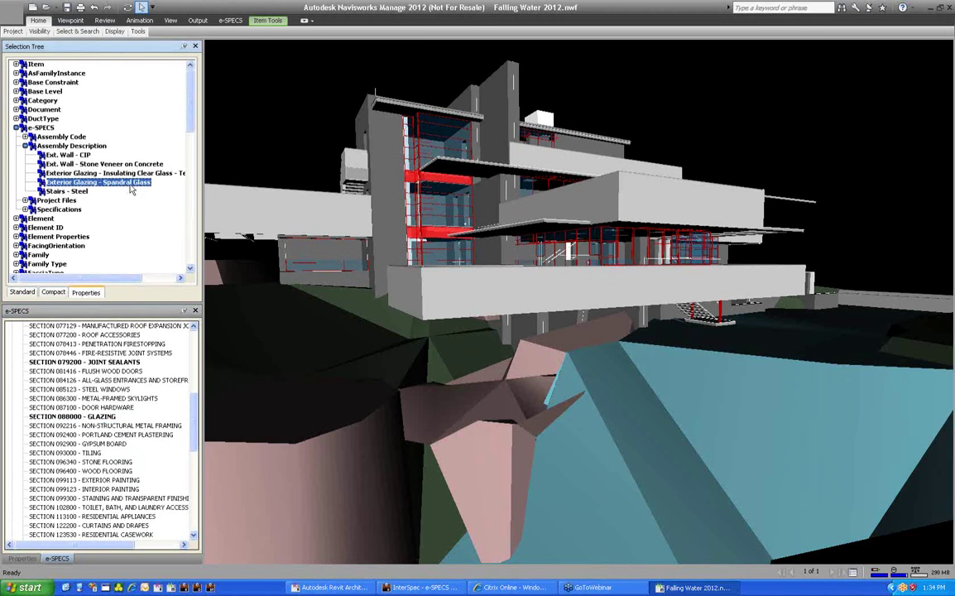
left_click(130, 174)
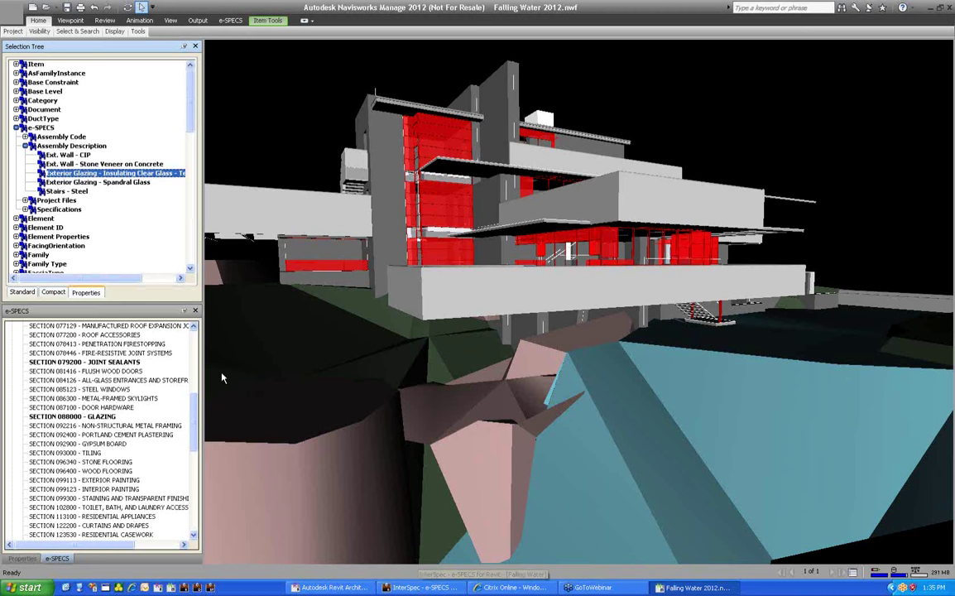
left_click(247, 122)
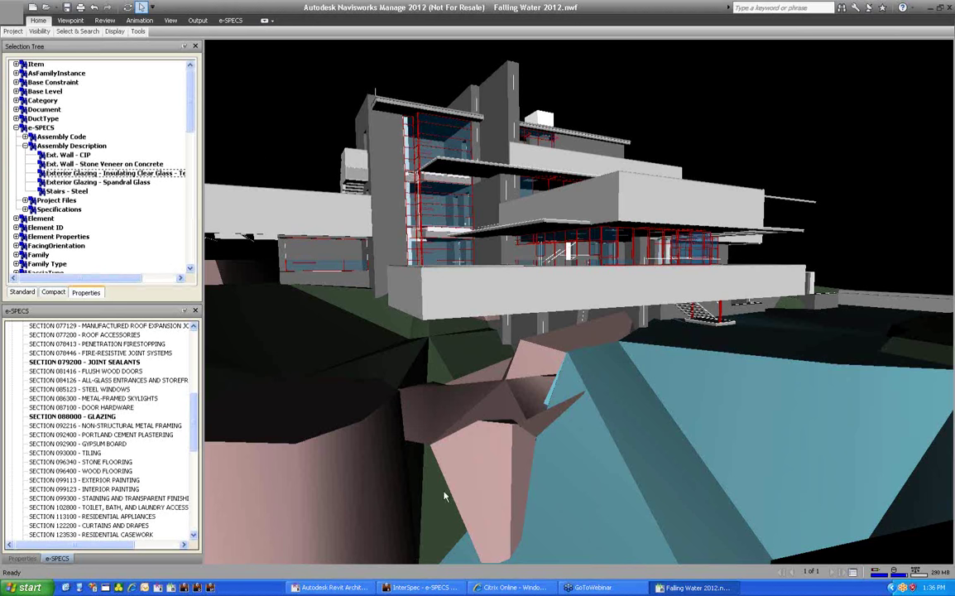
left_click(355, 590)
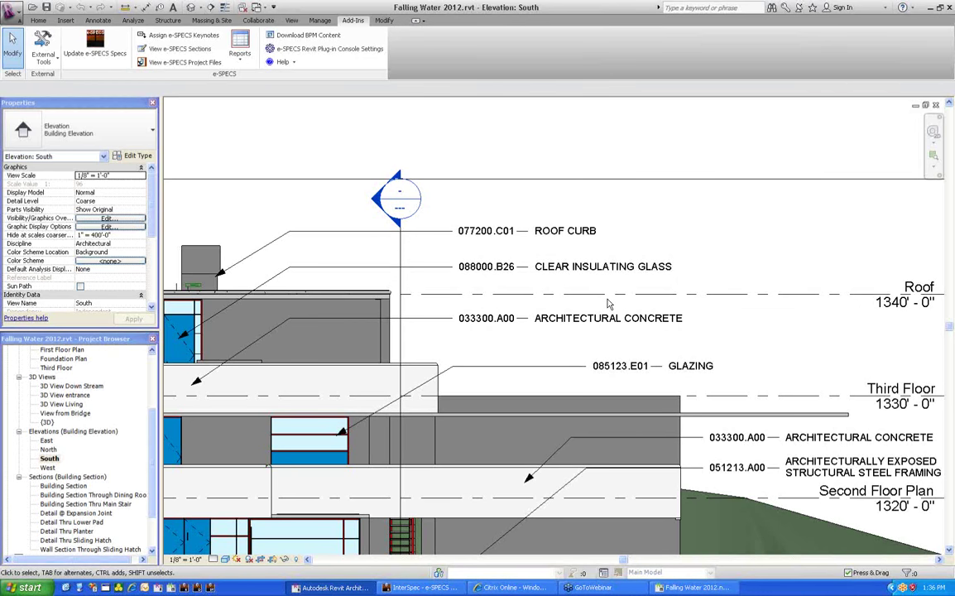
middle_click(733, 247)
mouse_move(731, 249)
left_mouse_down()
mouse_move(688, 215)
mouse_move(556, 343)
mouse_move(575, 330)
left_mouse_up()
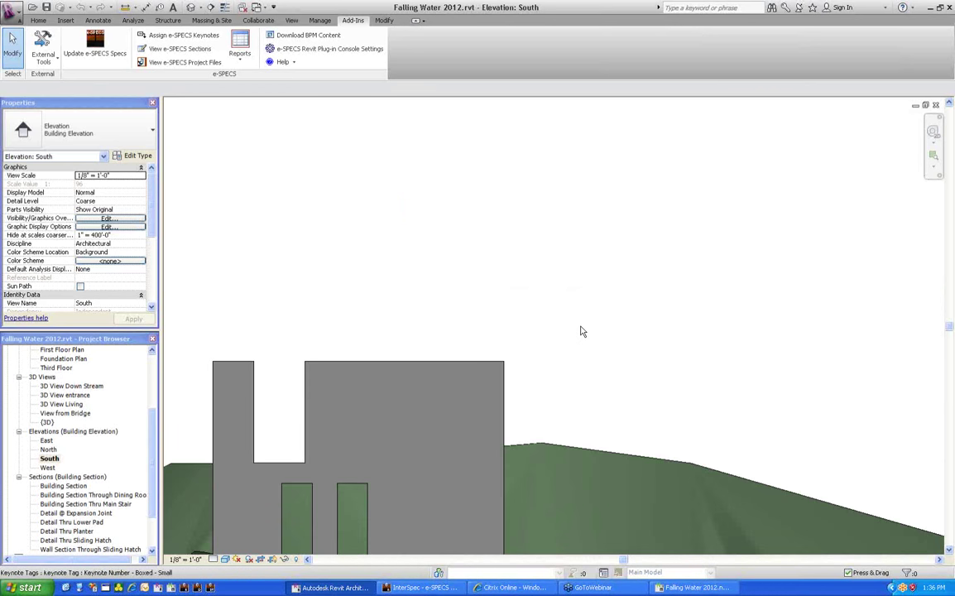
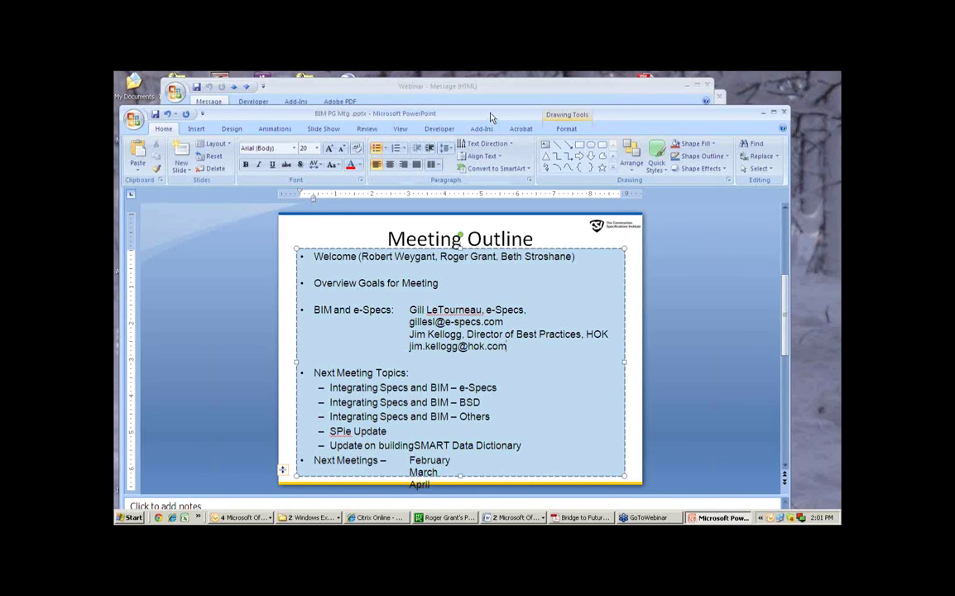
Step: Move the PowerPoint window up so the Meeting Outline slide is fully visible over Revit
left_click_drag(489, 117, 493, 85)
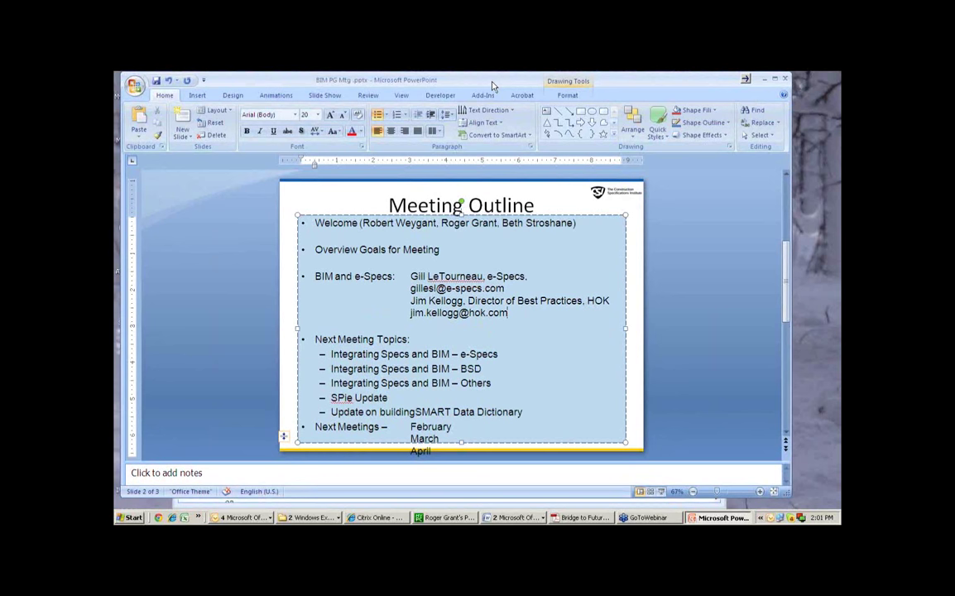